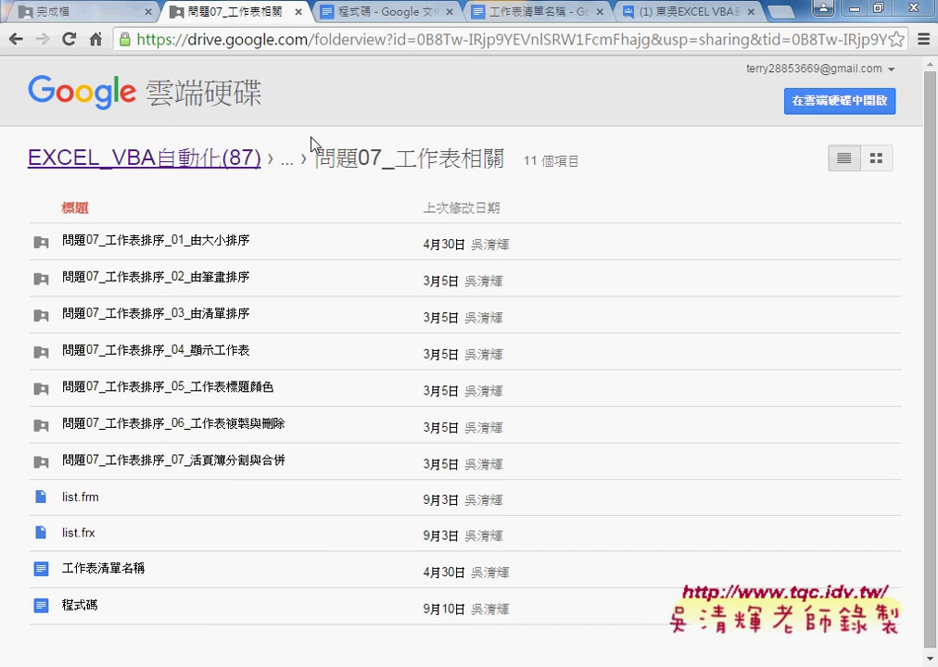
# Open the 工作表清單名稱 document from the 問題07_工作表相關 Drive folder in Google Docs.
pyautogui.click(358, 13)
pyautogui.scroll(2, 379, 246)
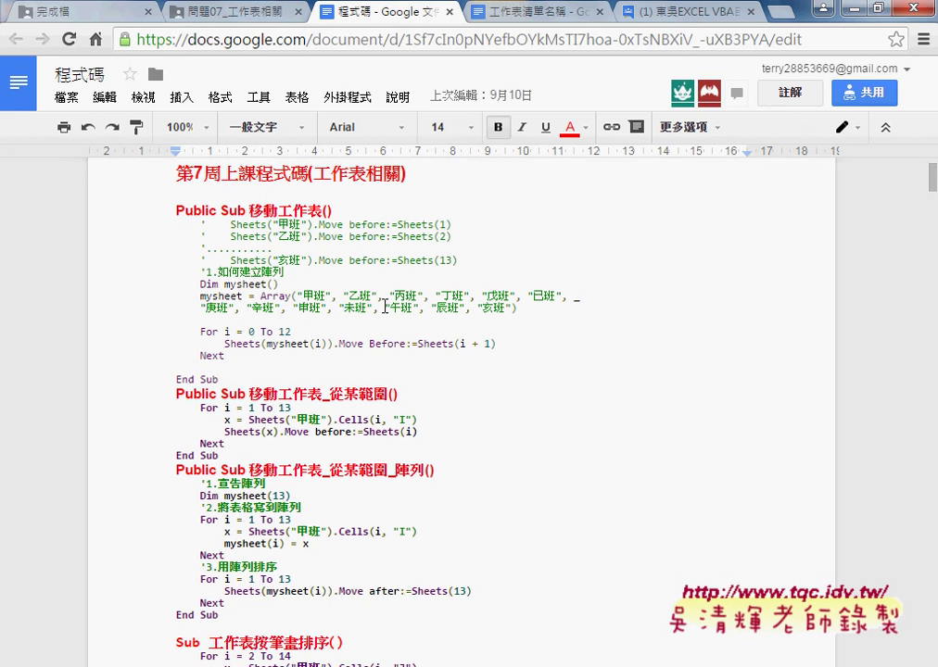
pyautogui.click(268, 16)
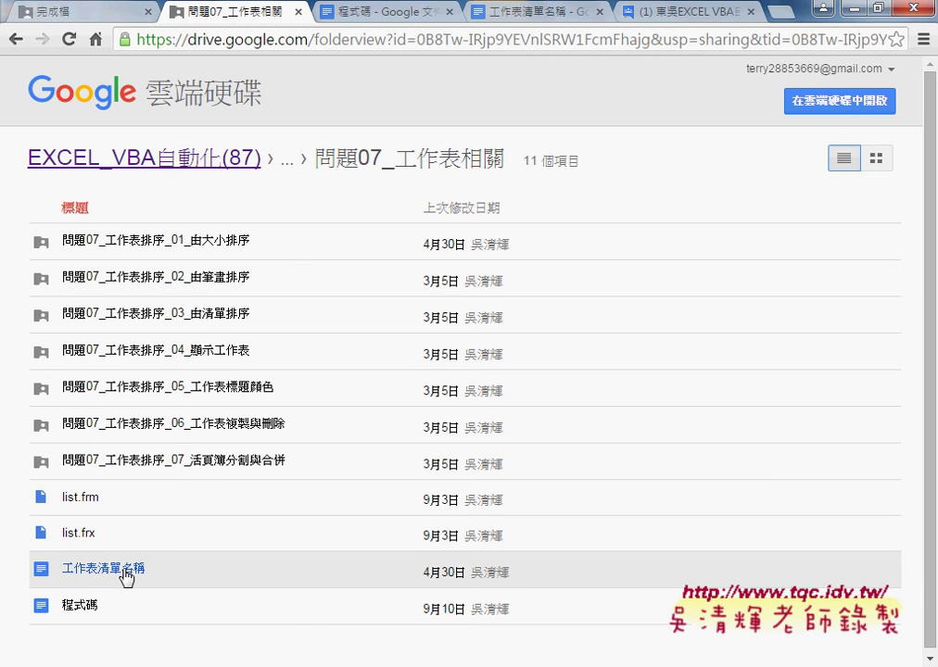
pyautogui.click(125, 574)
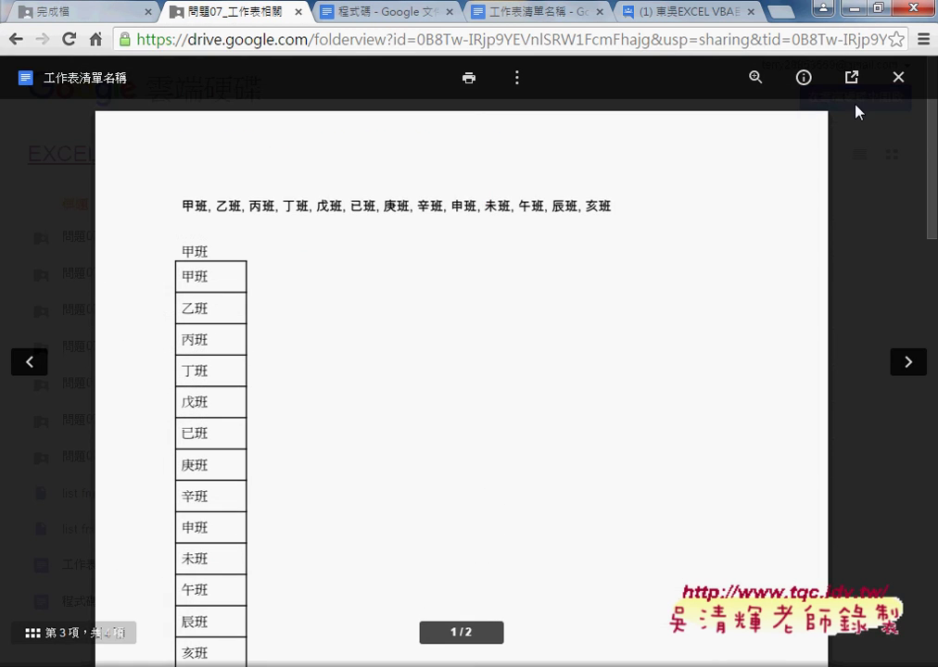
pyautogui.click(900, 79)
# Select the comma-separated 甲班…亥班 line at the top of 工作表清單名稱.
pyautogui.click(525, 13)
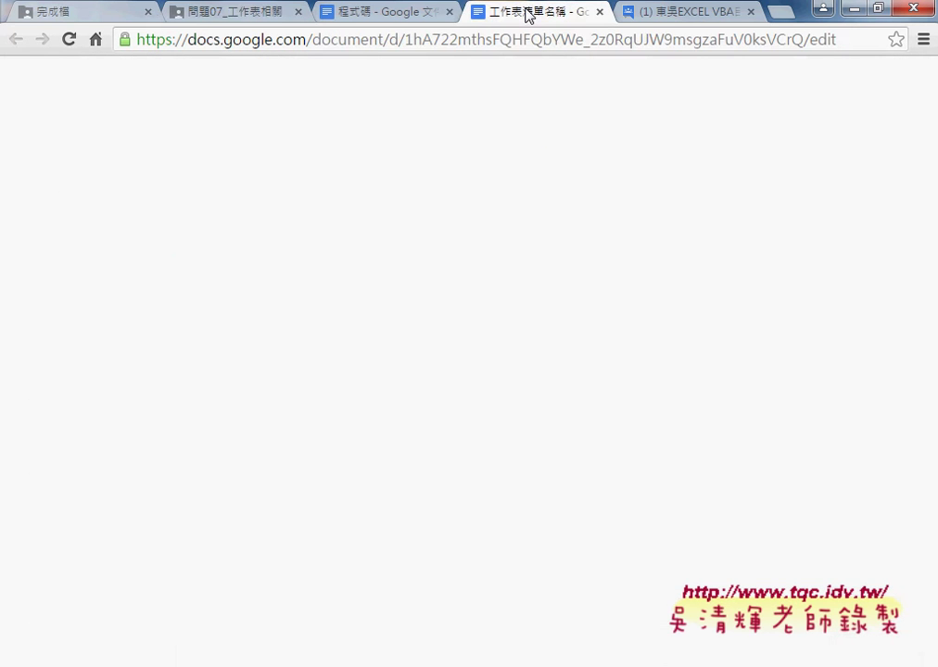
pyautogui.moveTo(176, 262); pyautogui.dragTo(621, 262)
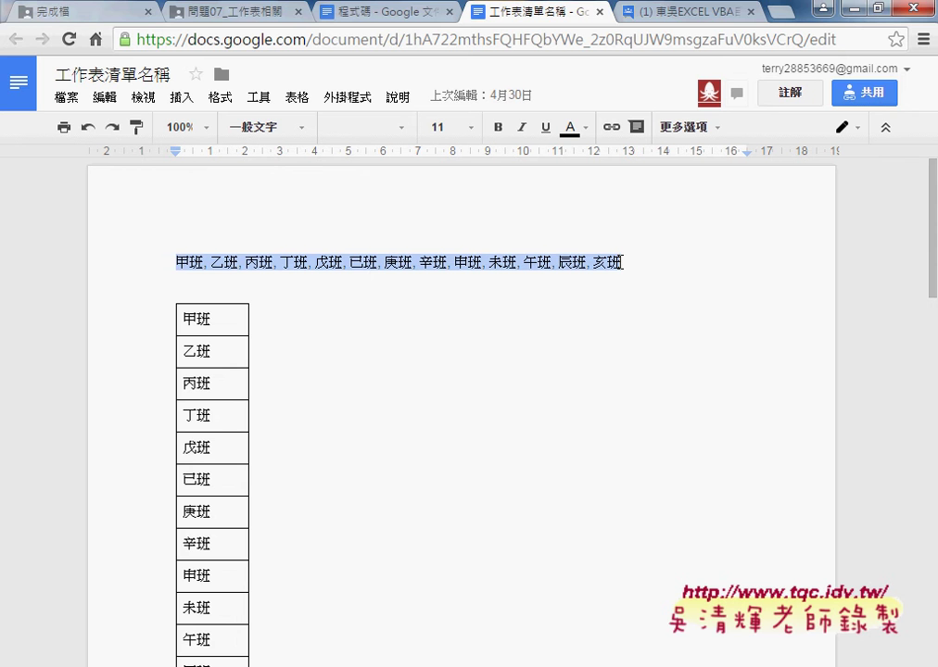
pyautogui.click(364, 666)
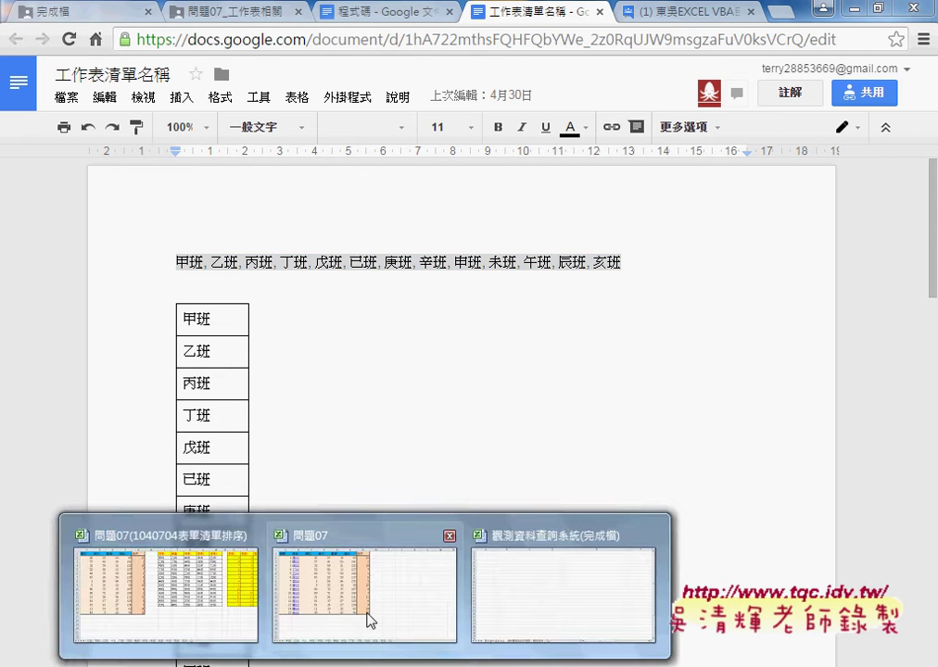
# Bring the 問題07 workbook to the front from Excel's taskbar thumbnails.
pyautogui.moveTo(362, 662)
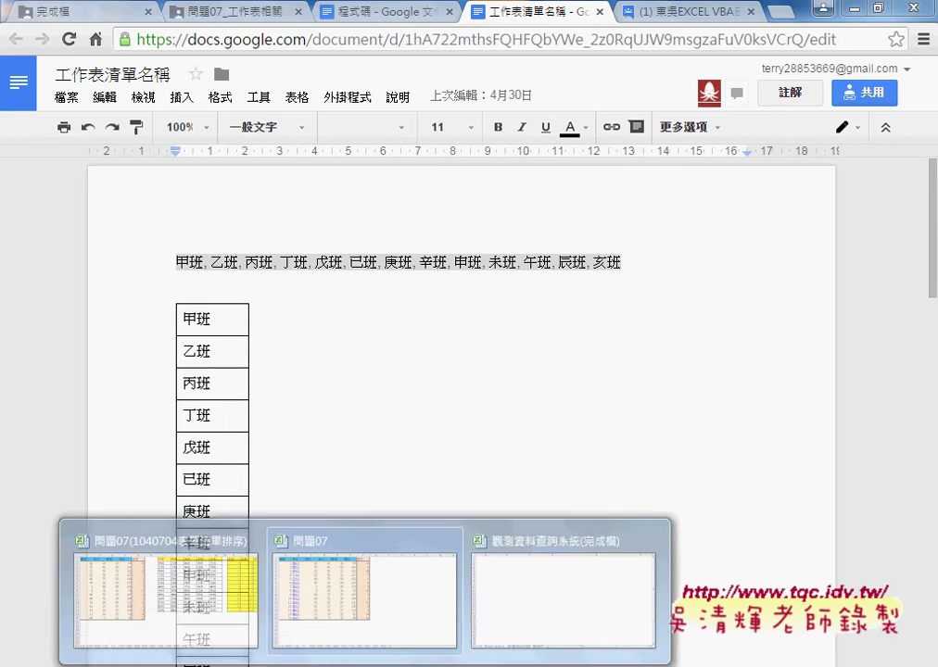
pyautogui.moveTo(234, 603)
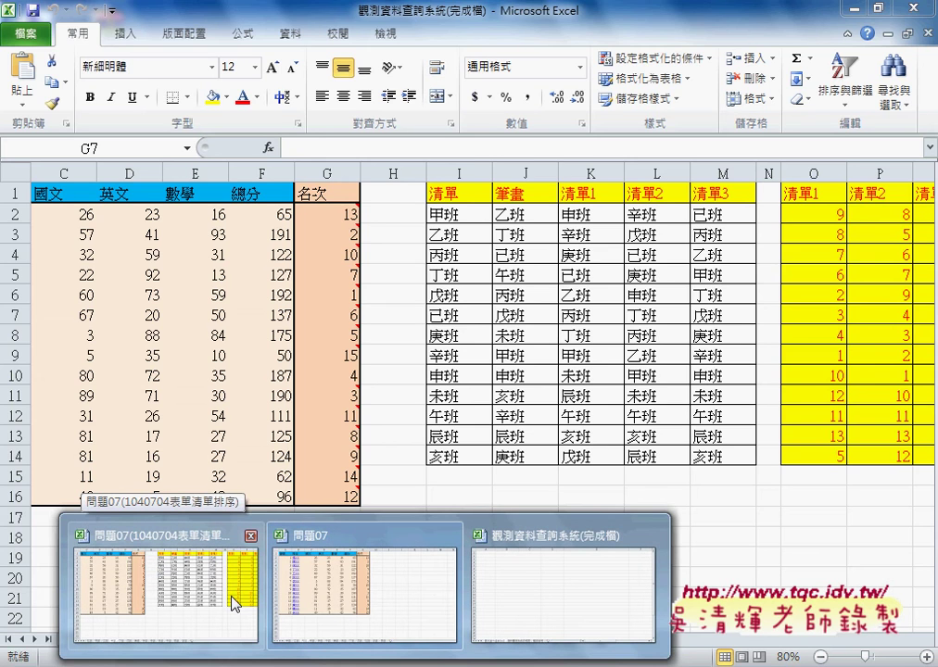
pyautogui.moveTo(302, 608)
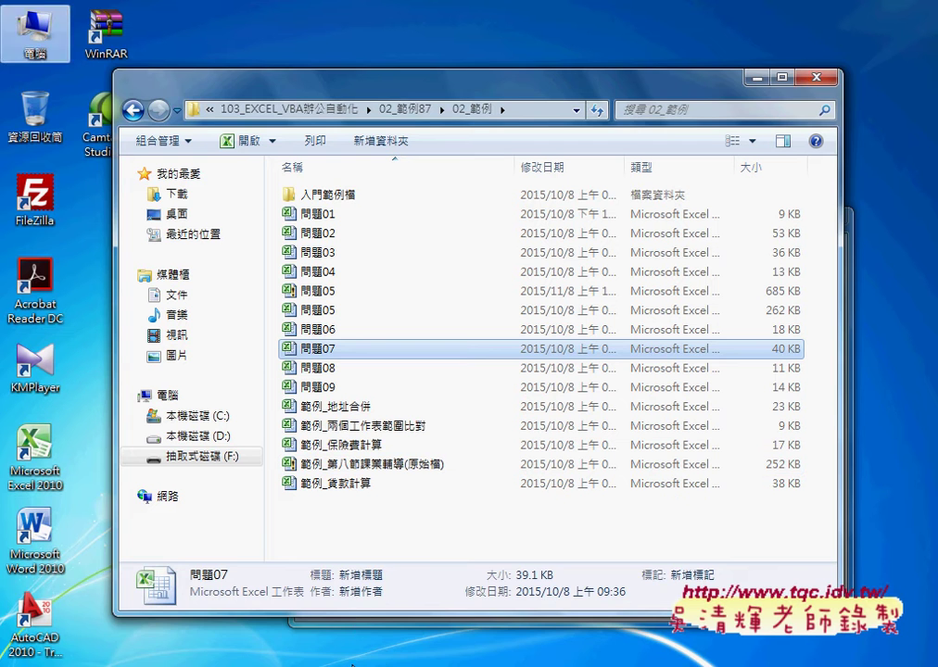
pyautogui.click(352, 664)
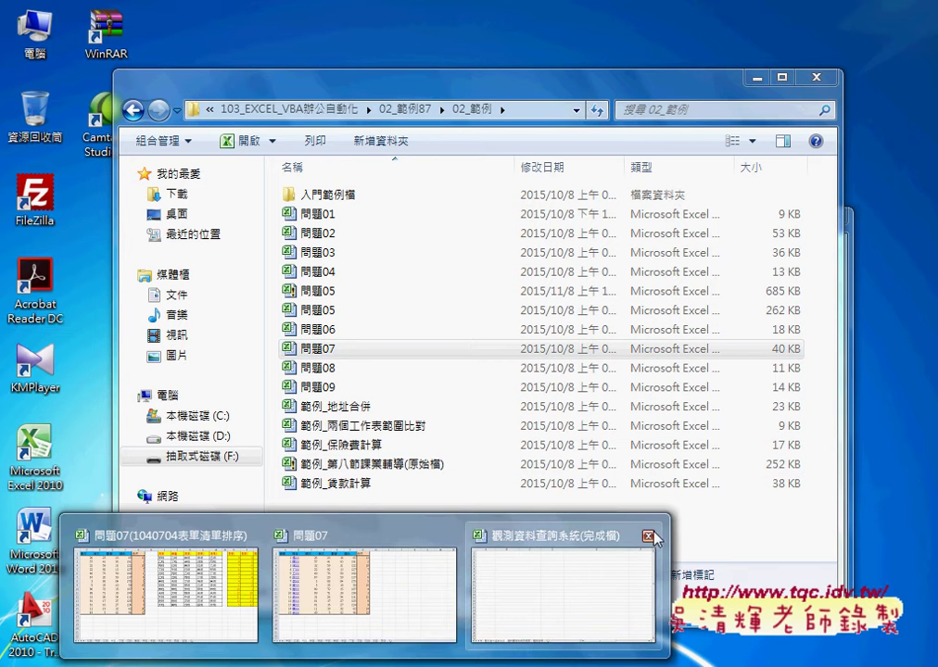
pyautogui.click(652, 537)
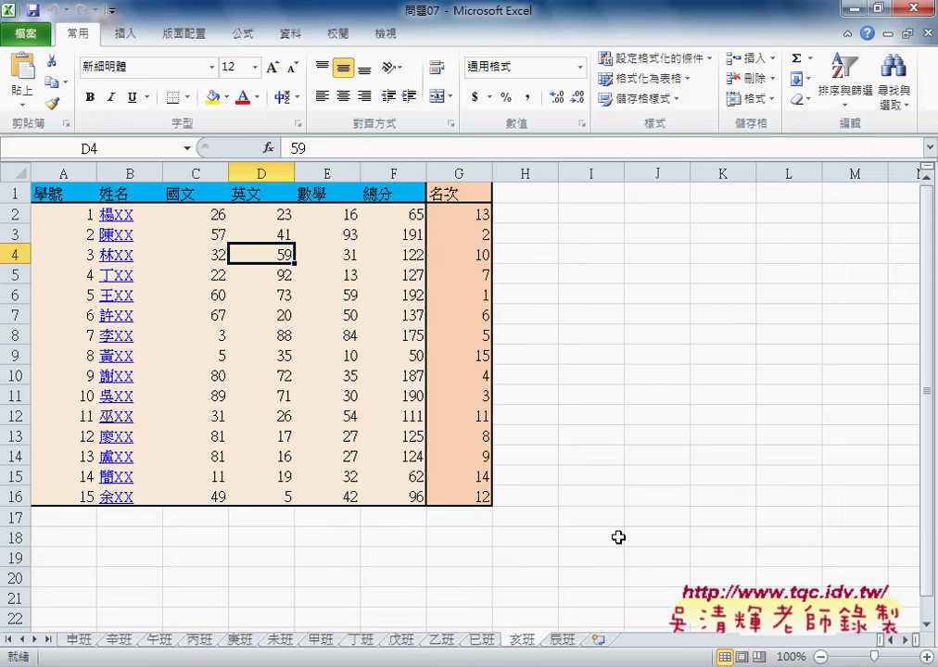
# Switch to the 甲班 worksheet, the seventh tab, showing 15 students' scores and ranks.
pyautogui.click(321, 639)
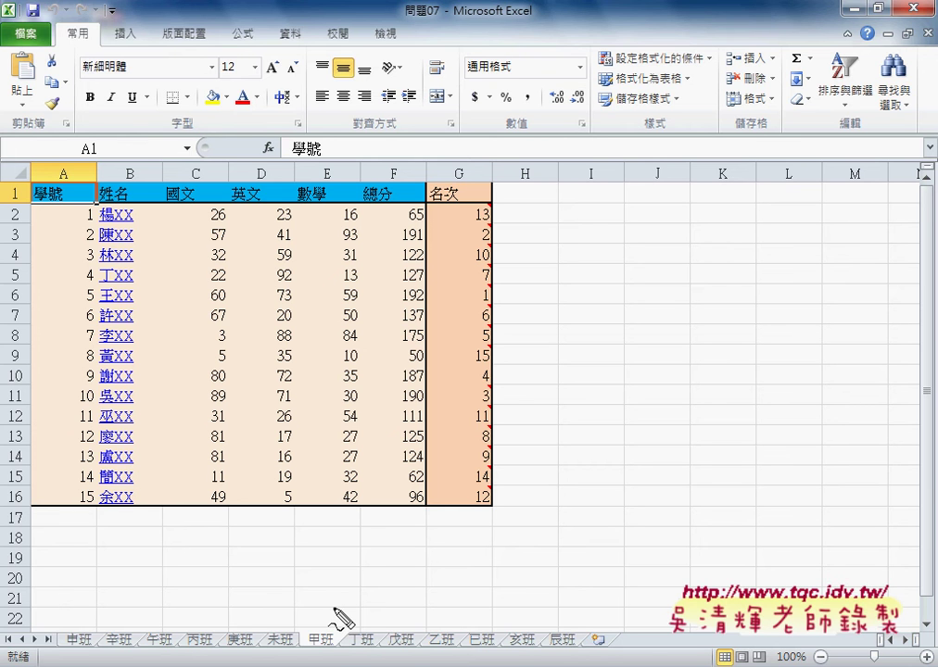
pyautogui.moveTo(330, 654); pyautogui.dragTo(333, 651)
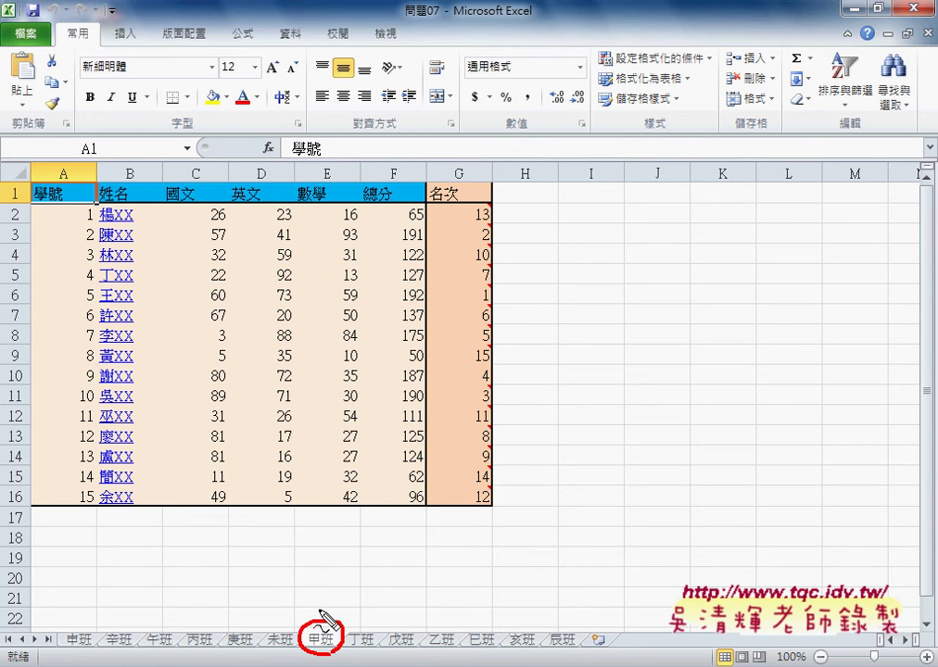
pyautogui.moveTo(318, 595); pyautogui.dragTo(331, 619)
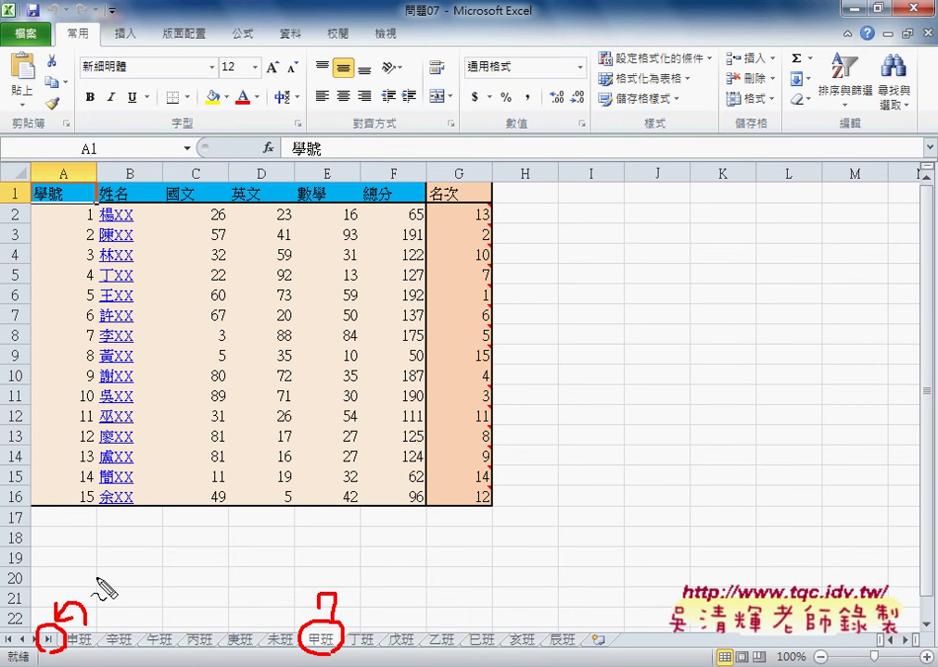
pyautogui.press('Escape')
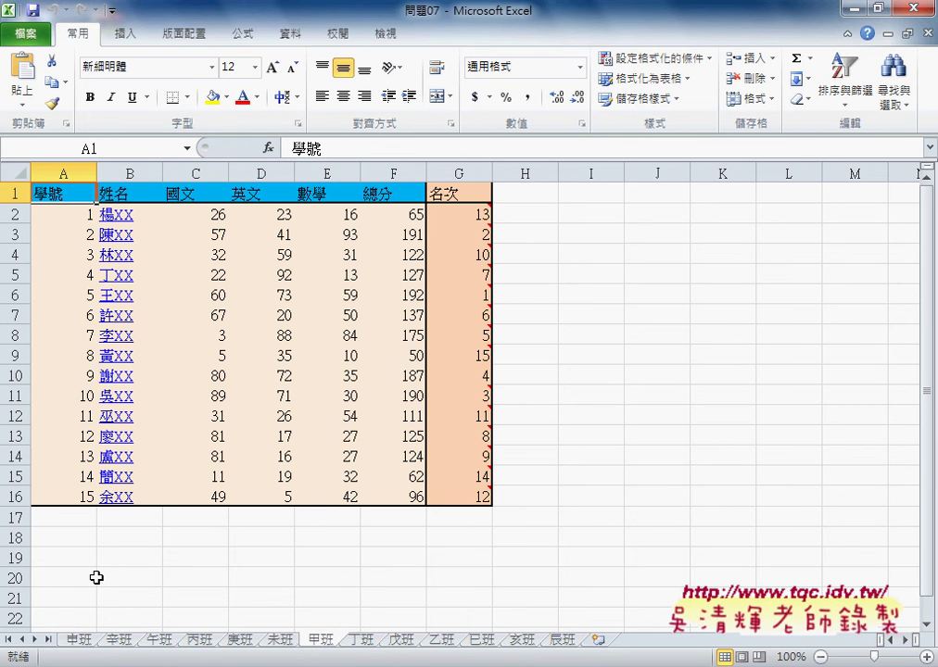
# Enable the 開發人員 tab under 自訂功能區 in Excel Options.
pyautogui.click(111, 10)
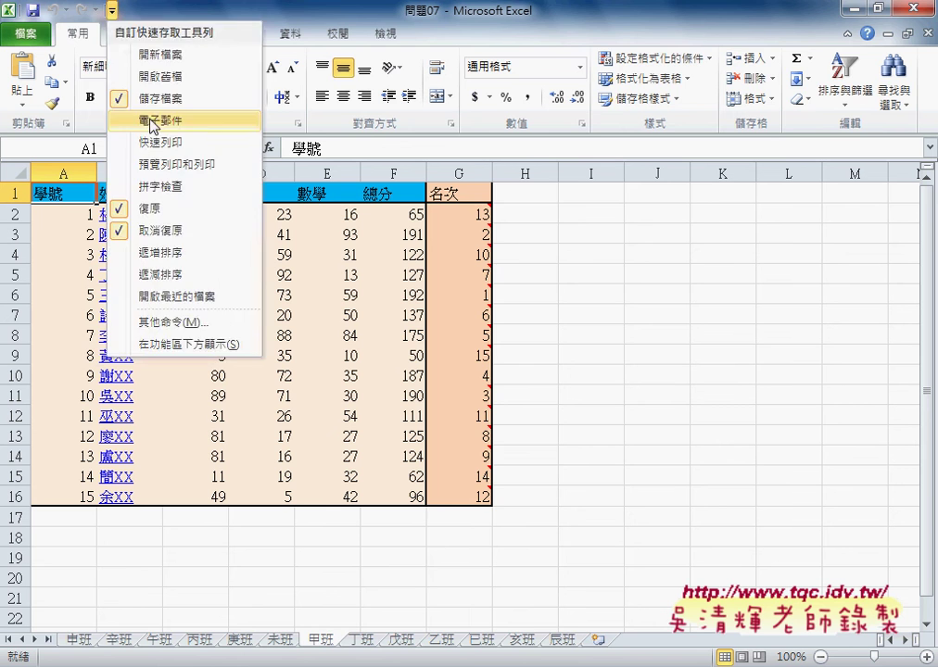
pyautogui.click(186, 323)
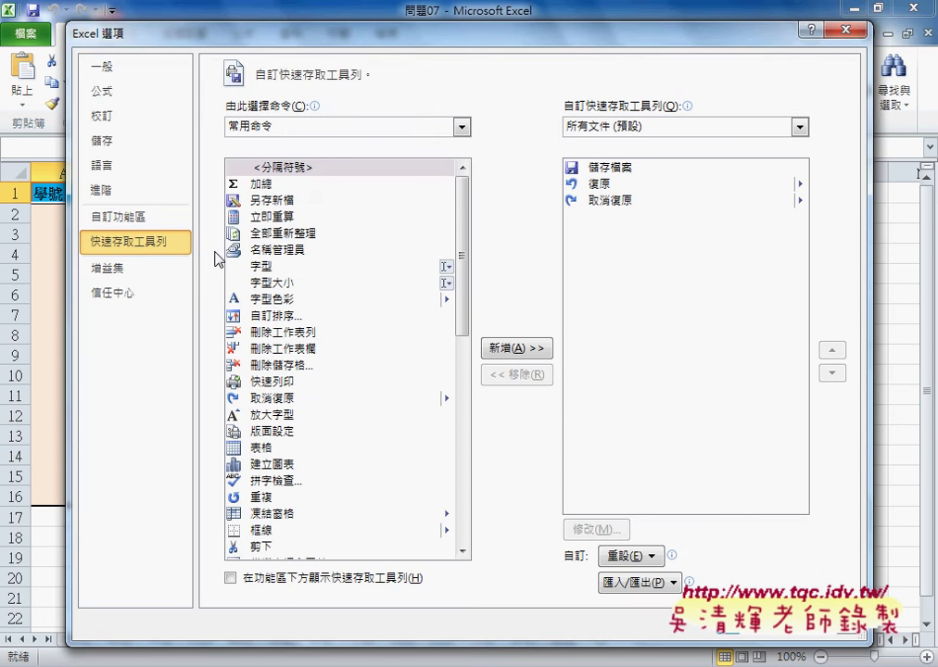
pyautogui.click(150, 216)
pyautogui.click(147, 248)
pyautogui.click(120, 216)
pyautogui.click(554, 419)
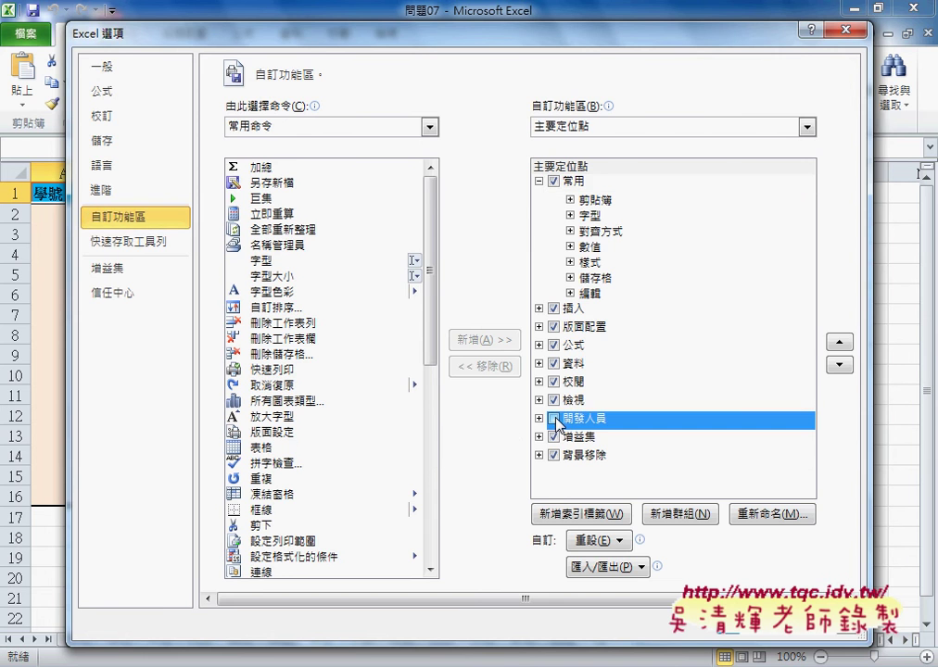
pyautogui.press('Return')
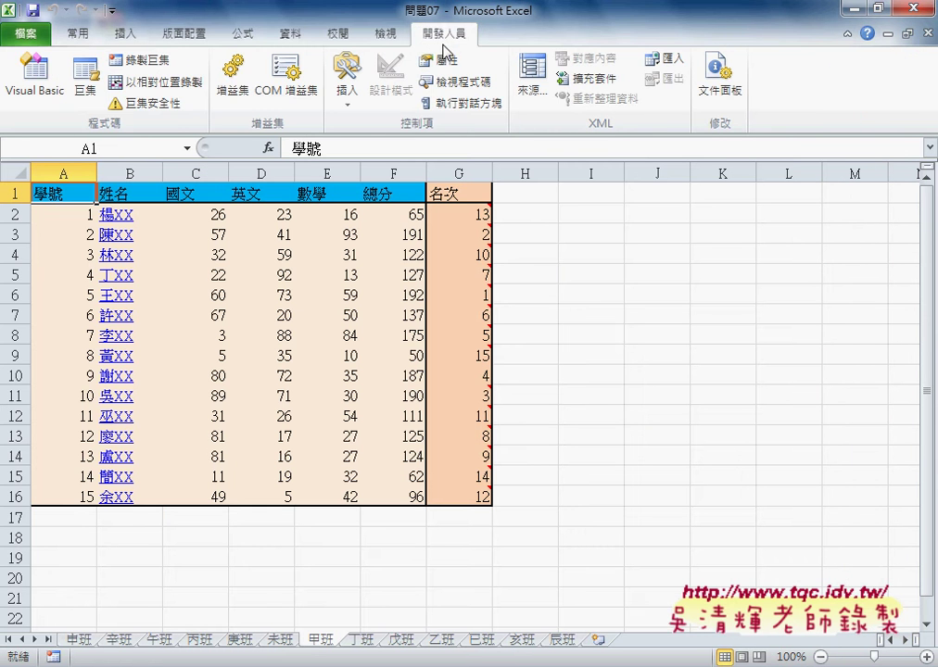
# Launch the Visual Basic editor on Module1's 移動工作表 macros and reposition its window.
pyautogui.click(46, 66)
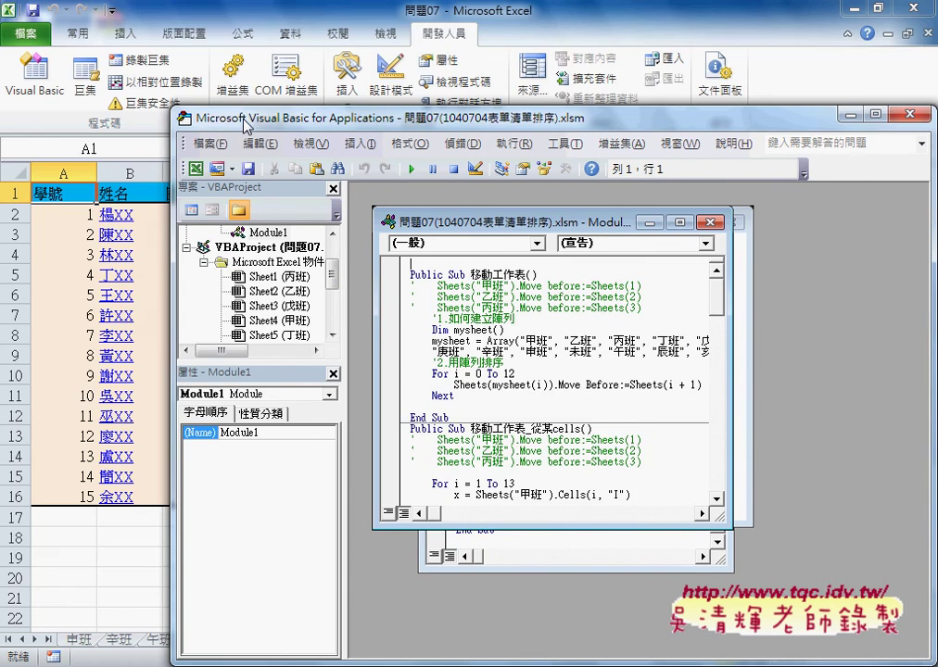
pyautogui.moveTo(230, 118); pyautogui.dragTo(104, 33)
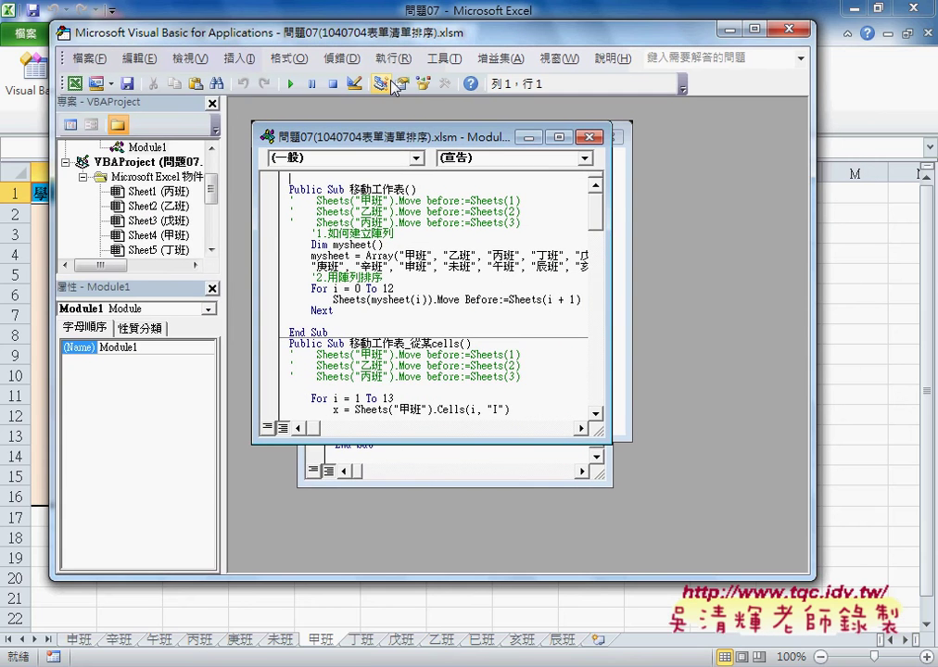
pyautogui.click(477, 85)
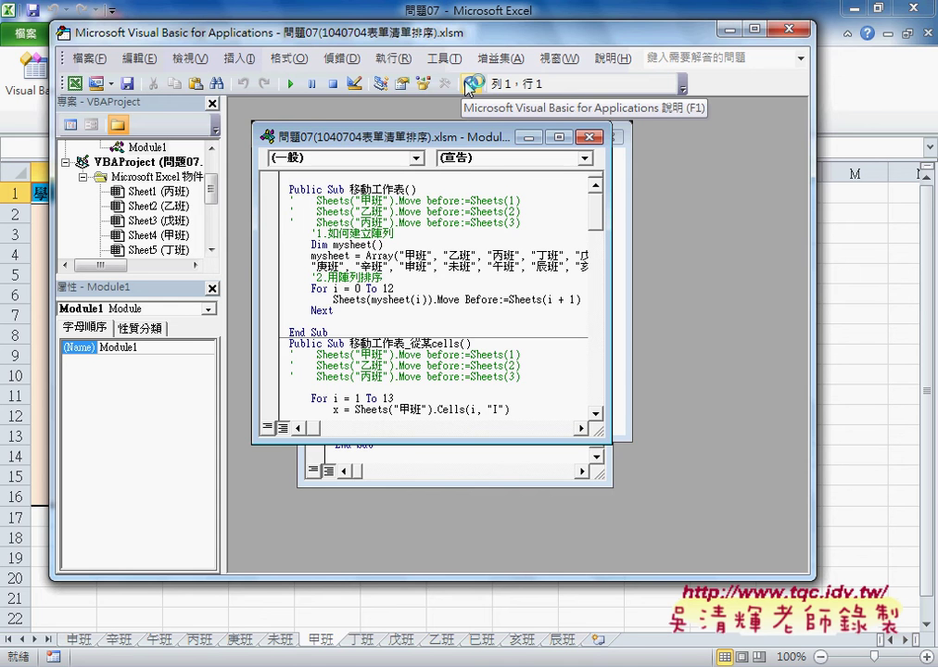
# Open Excel developer help from the VBA editor and enter 'sheets' as the search term.
pyautogui.click(468, 86)
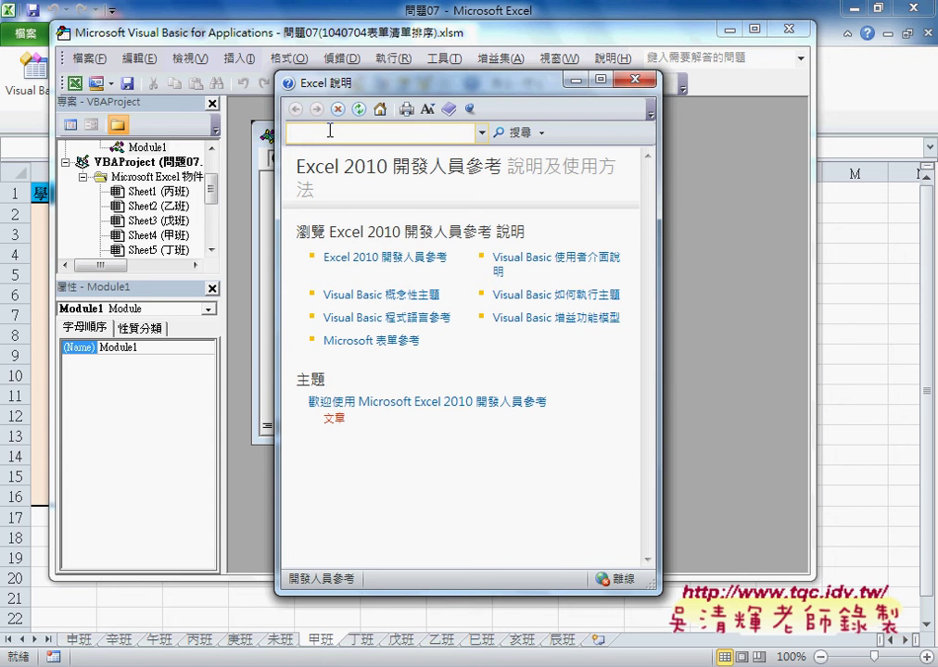
pyautogui.write('sh')
pyautogui.write('ee')
pyautogui.write('ts')
# Search help for 'sheets', open the Sheets 物件 topic, then its Sheets 物件成員 page.
pyautogui.press('Return')
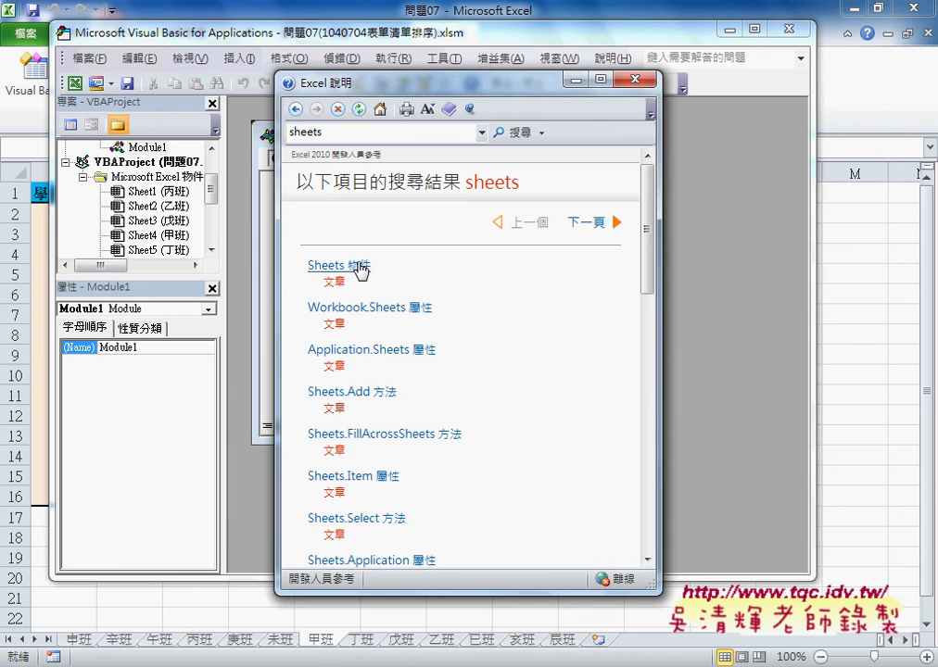
pyautogui.press('Tab')
pyautogui.press('Return')
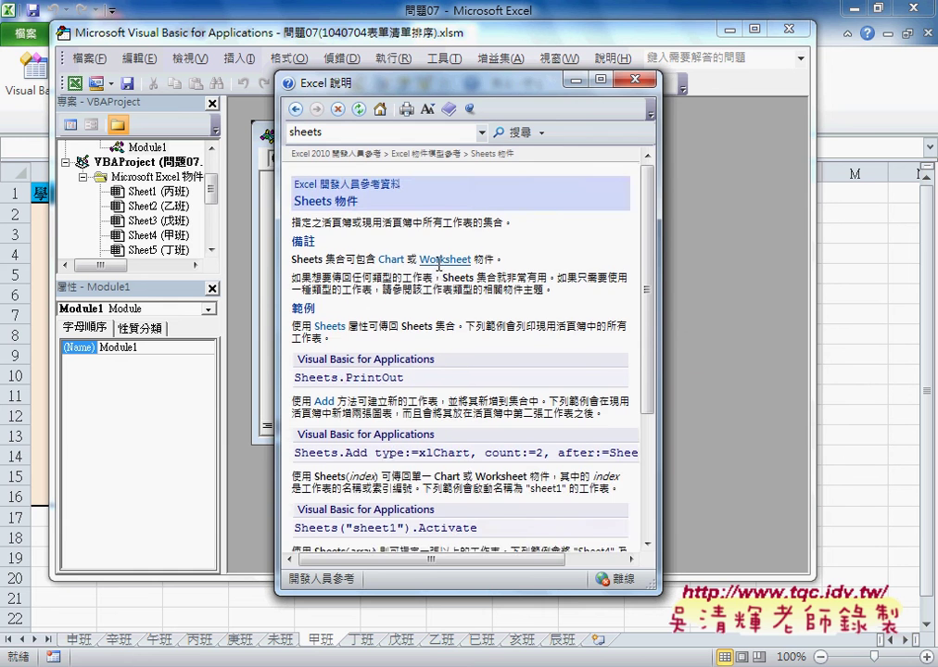
pyautogui.scroll(-5, 438, 264)
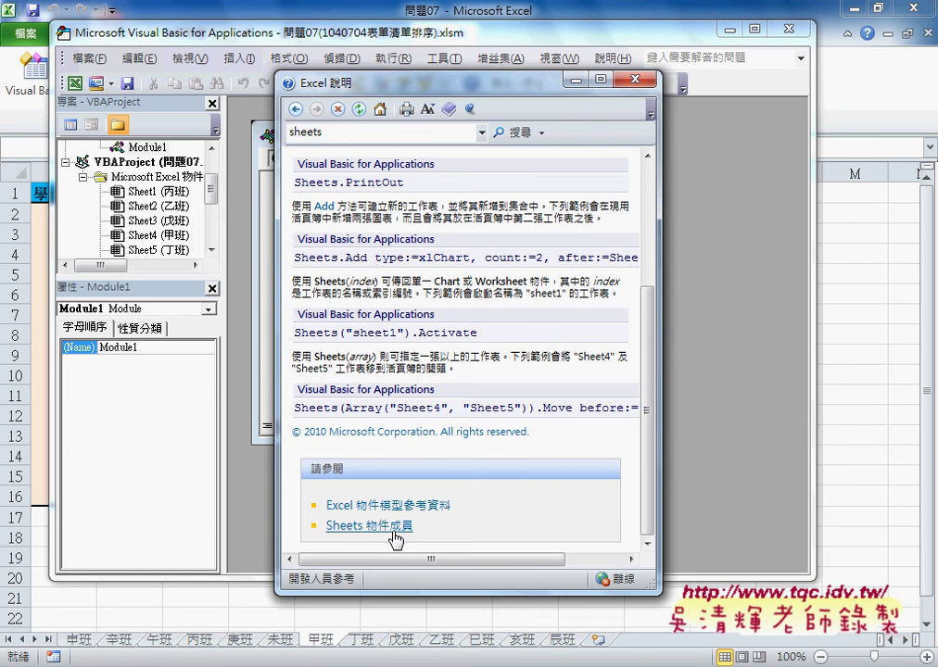
pyautogui.moveTo(414, 526)
pyautogui.mouseDown()
pyautogui.moveTo(369, 527)
pyautogui.moveTo(388, 535)
pyautogui.mouseUp()
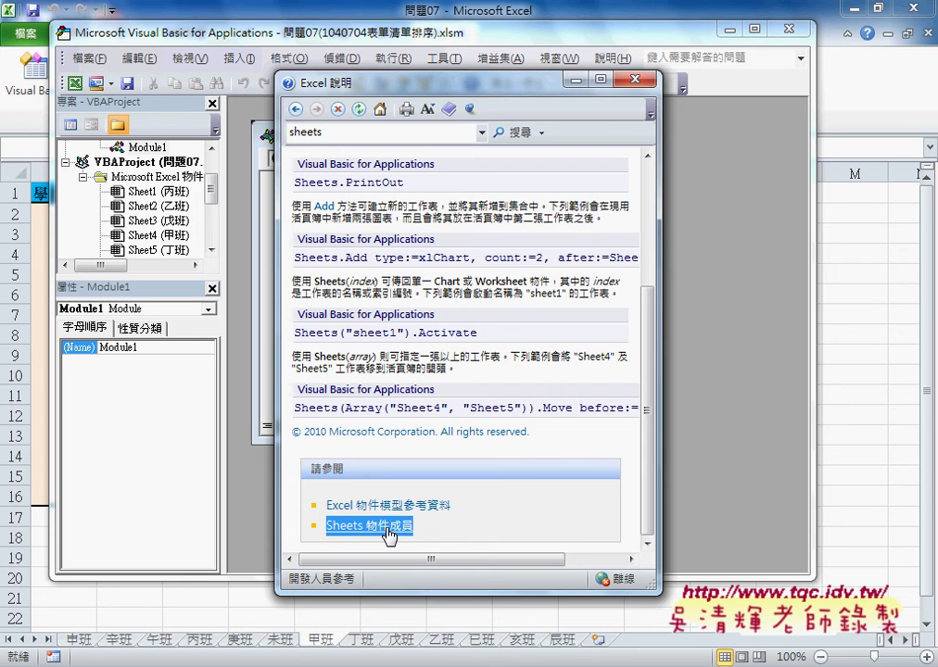
pyautogui.moveTo(388, 526); pyautogui.dragTo(413, 527)
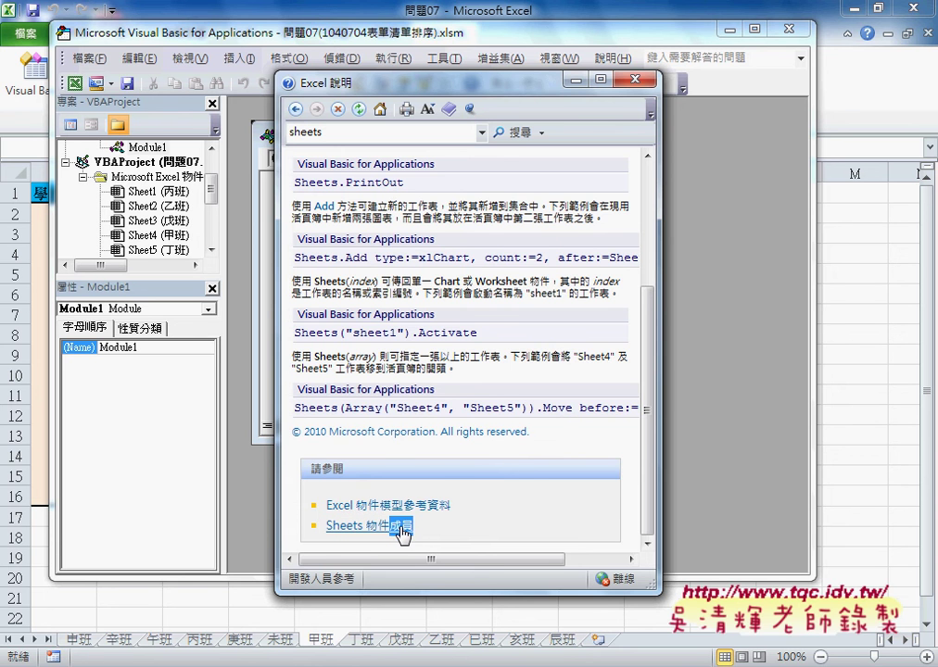
pyautogui.click(401, 530)
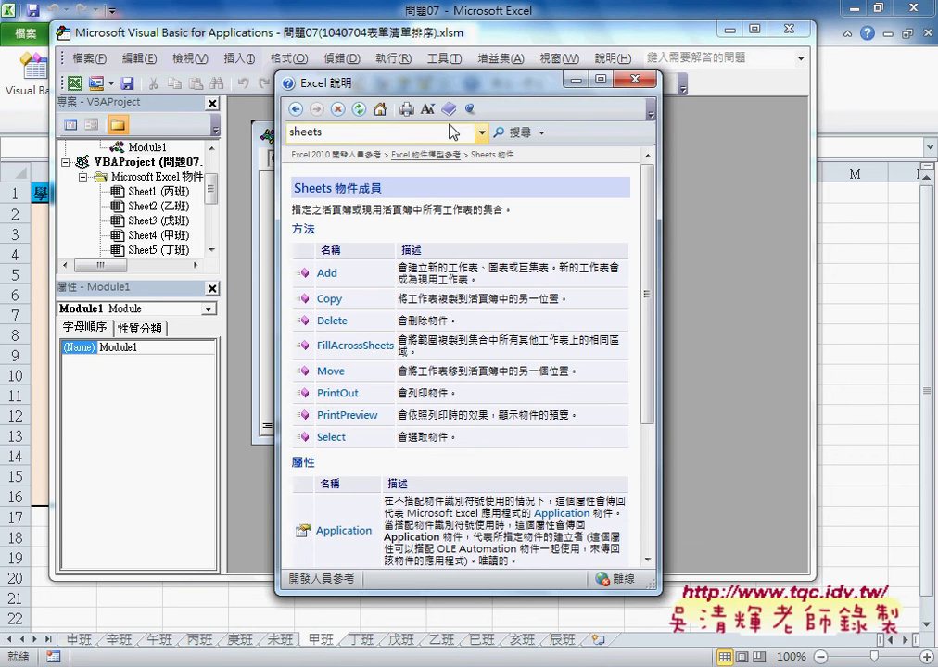
# Enlarge the help window and point out the 方法 and 屬性 sections and the Add method.
pyautogui.moveTo(431, 73); pyautogui.dragTo(431, 18)
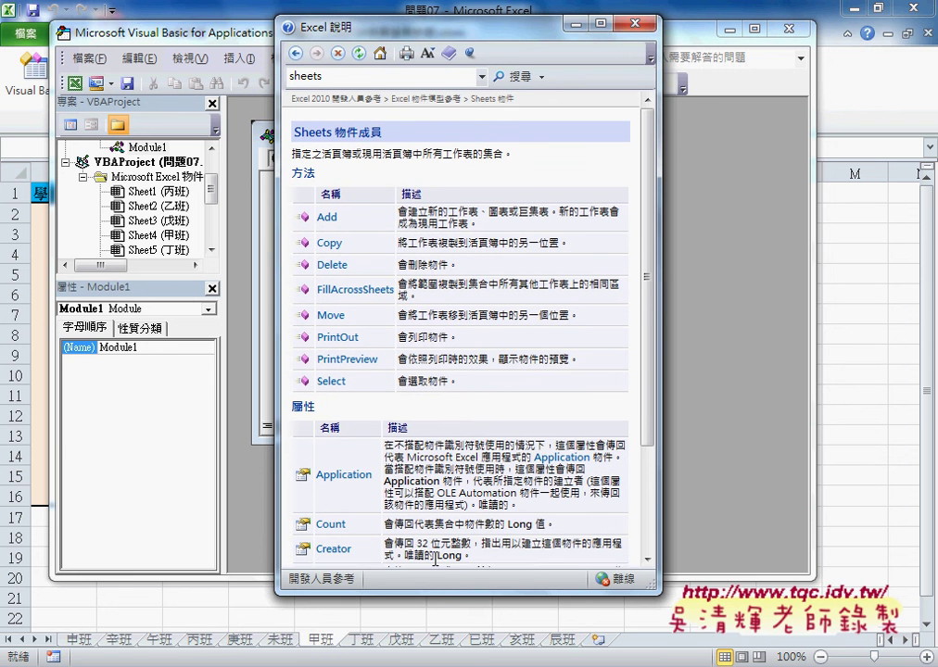
pyautogui.moveTo(430, 594); pyautogui.dragTo(431, 649)
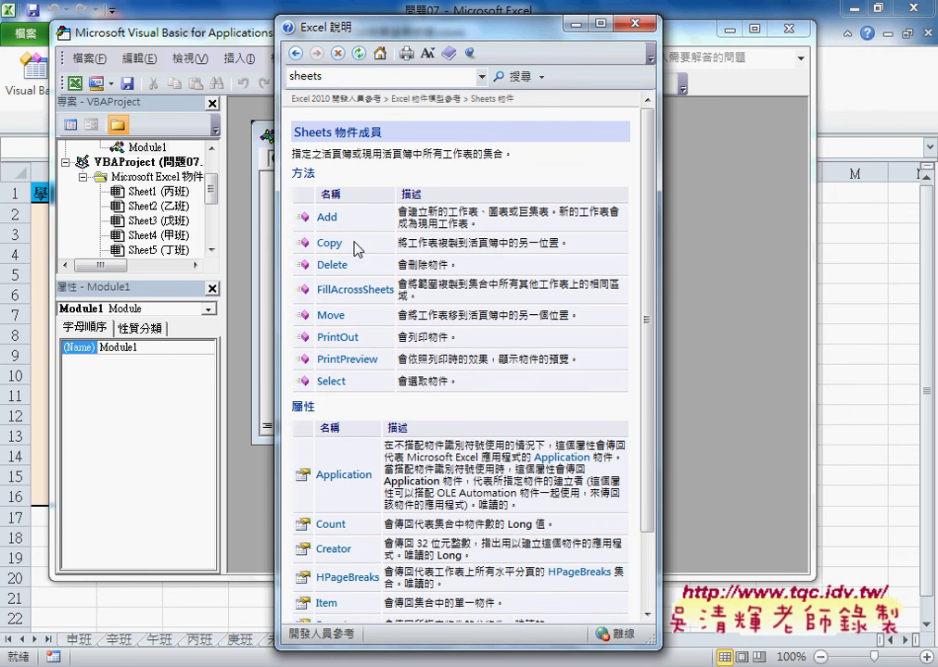
pyautogui.moveTo(316, 173); pyautogui.dragTo(292, 173)
pyautogui.moveTo(315, 406); pyautogui.dragTo(304, 411)
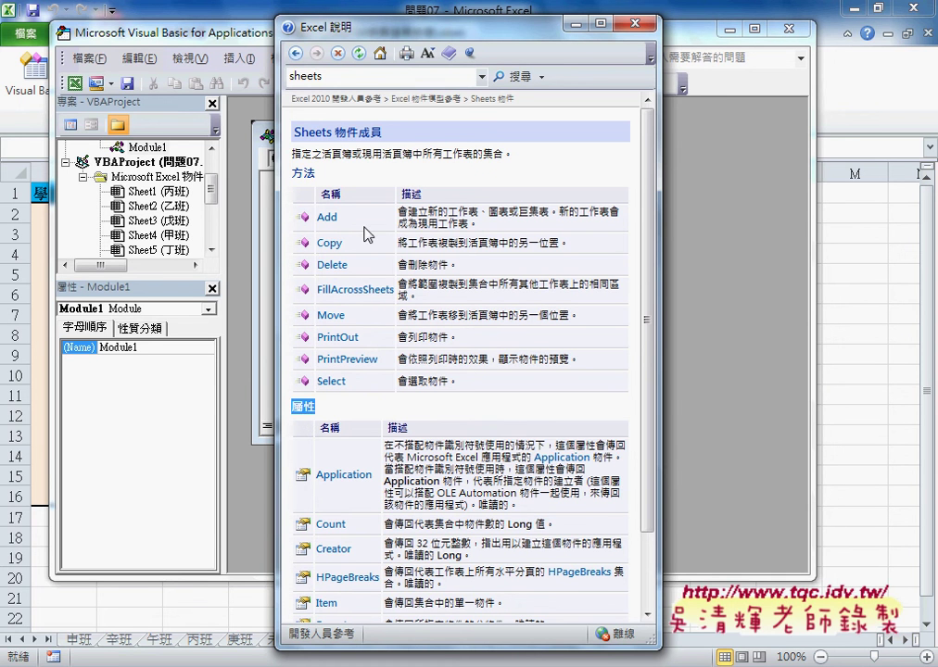
pyautogui.click(324, 220)
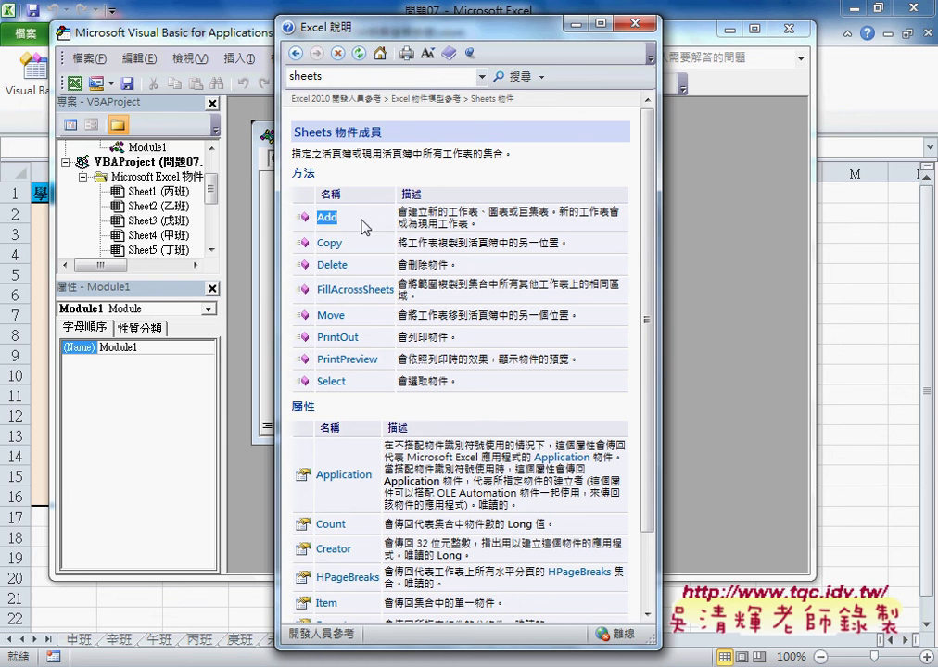
# Read the Sheets.Add topic, noting its optional Before and After parameters, then return to the members list.
pyautogui.click(328, 223)
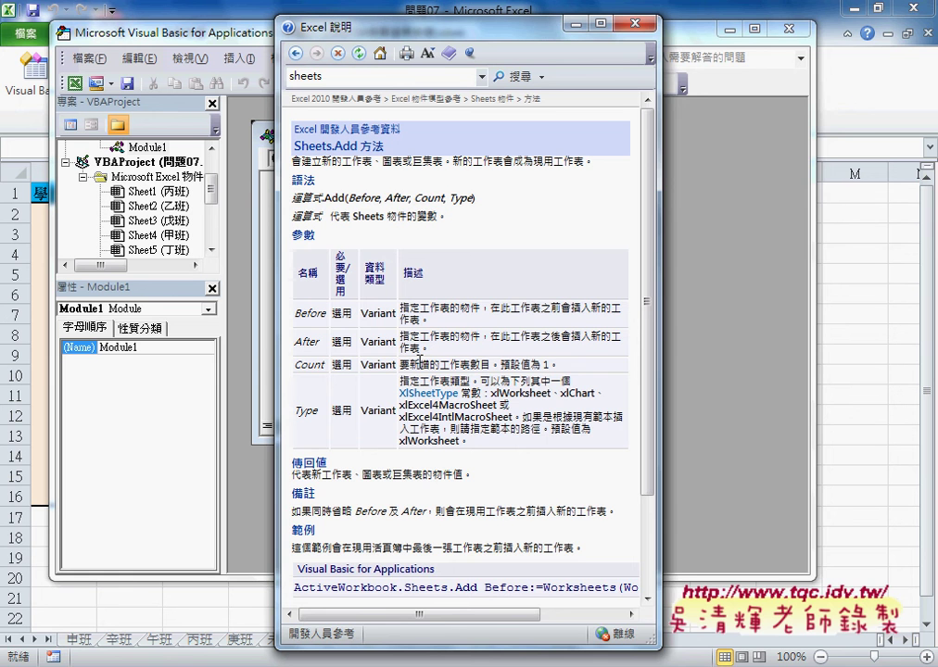
pyautogui.moveTo(674, 329); pyautogui.dragTo(808, 329)
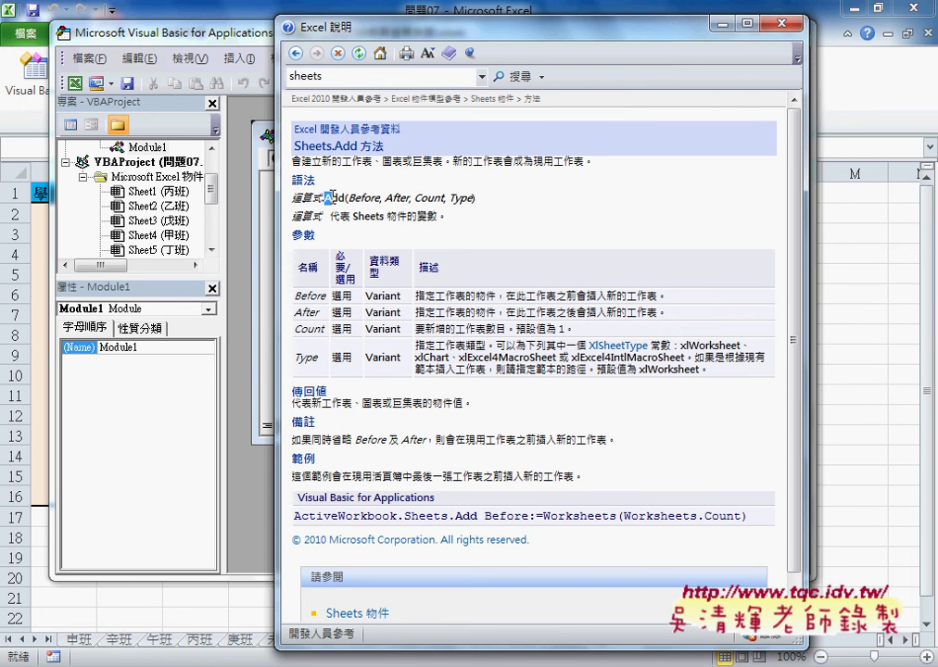
pyautogui.moveTo(322, 197); pyautogui.dragTo(409, 198)
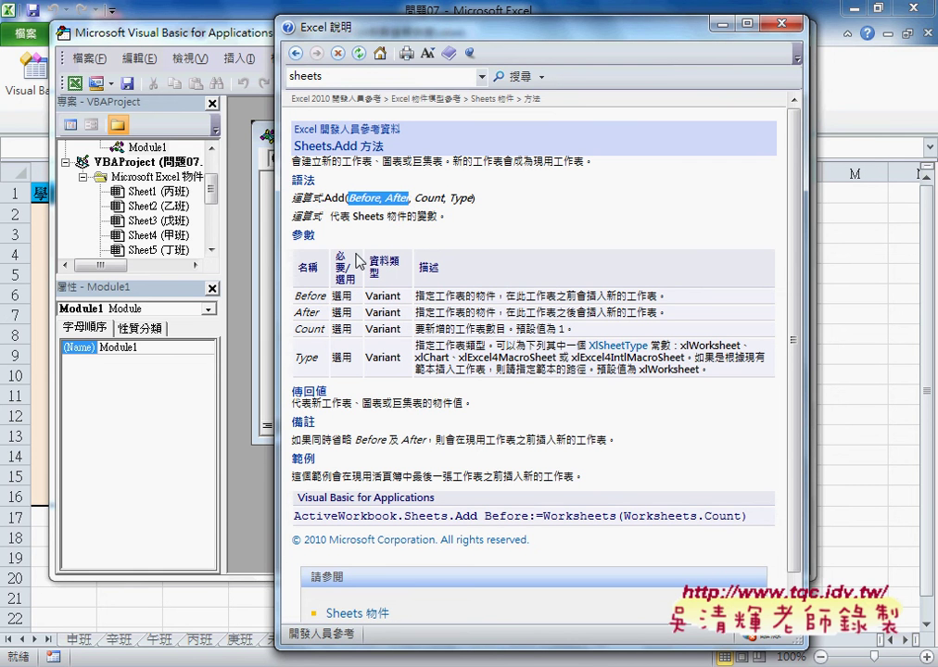
pyautogui.doubleClick(342, 295)
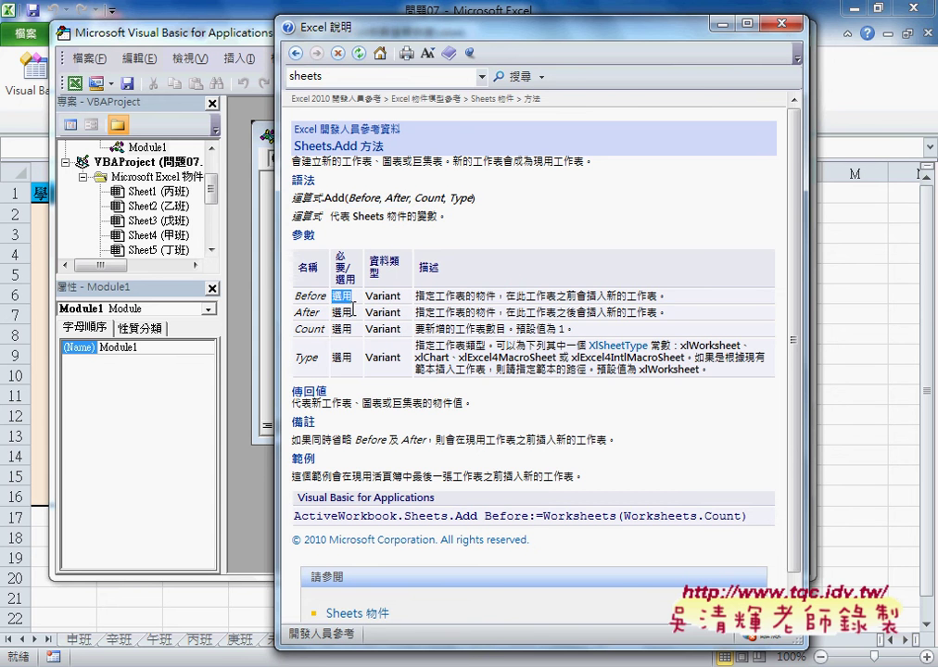
pyautogui.doubleClick(341, 312)
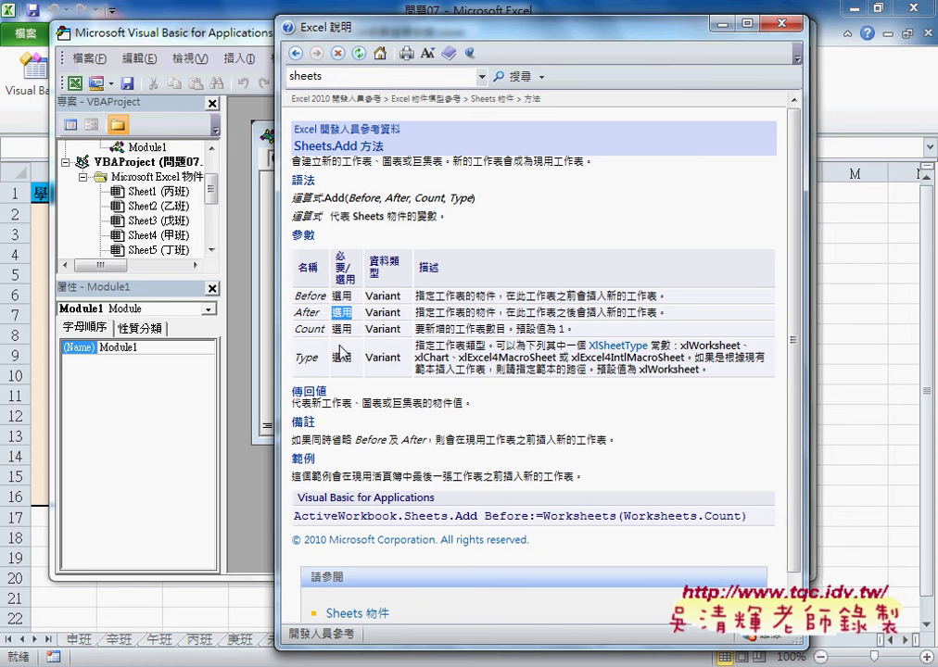
pyautogui.click(296, 58)
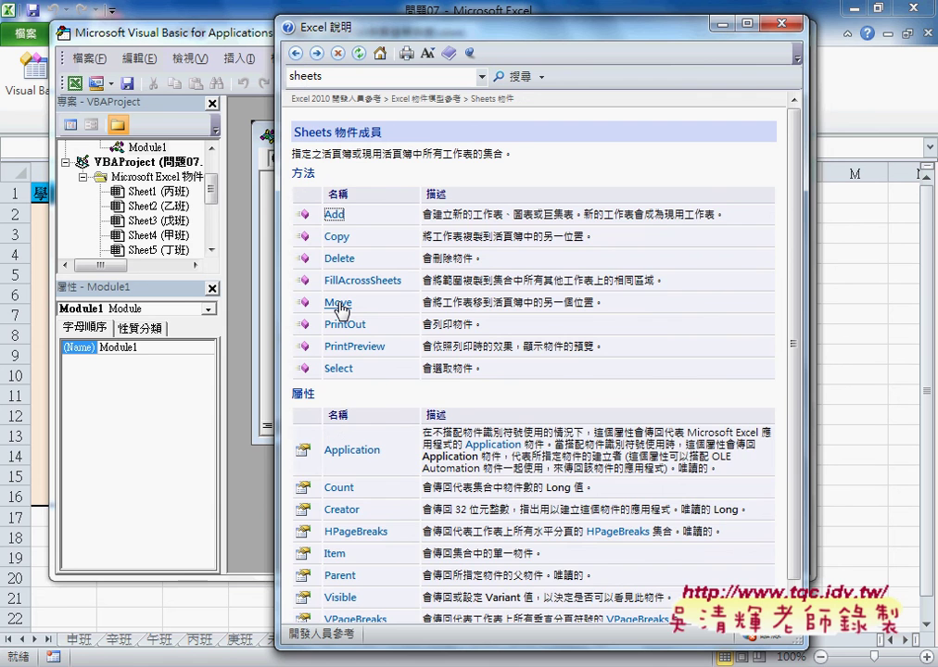
# Open the Sheets.Move topic and highlight the after:= argument in its Worksheets("Sheet1") example.
pyautogui.click(338, 305)
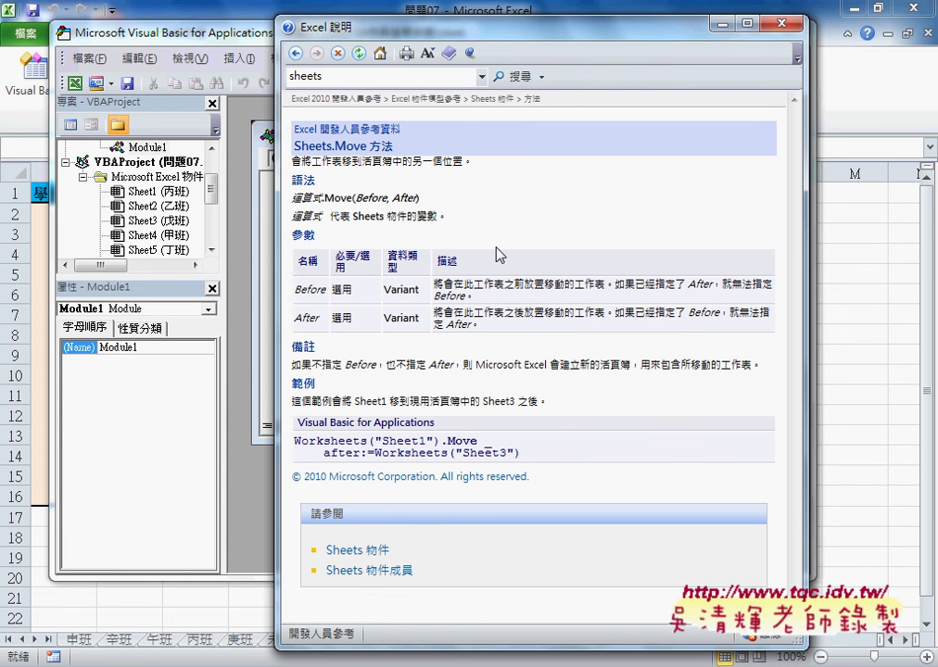
pyautogui.moveTo(520, 454); pyautogui.dragTo(327, 454)
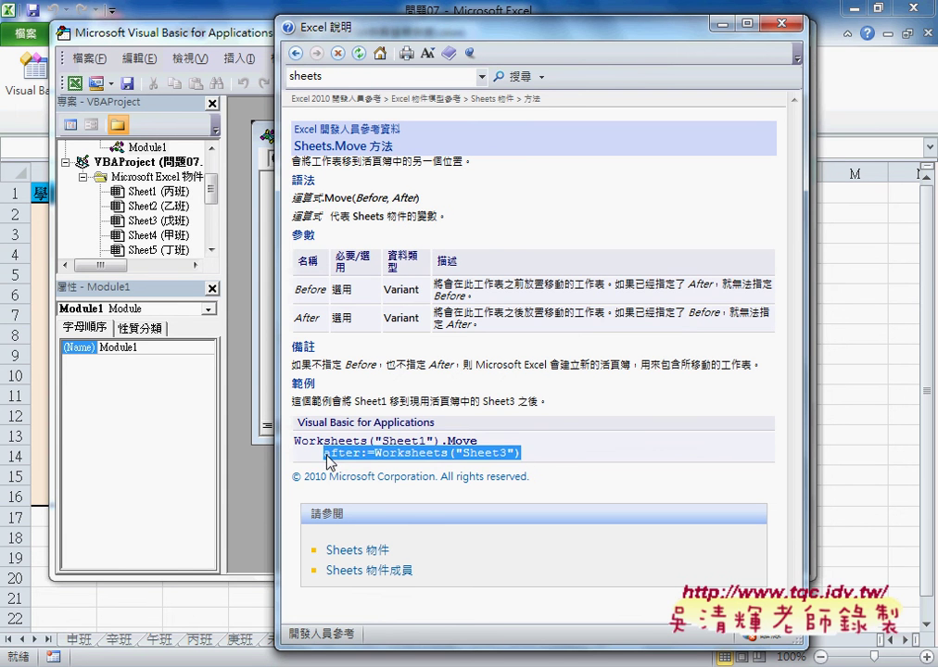
pyautogui.click(374, 453)
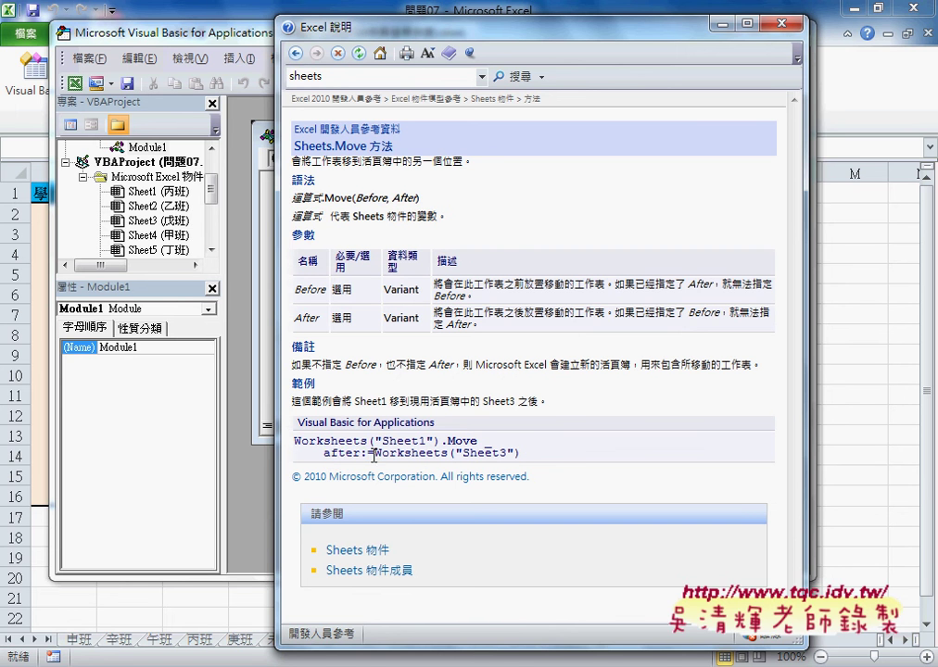
pyautogui.moveTo(374, 454); pyautogui.dragTo(324, 454)
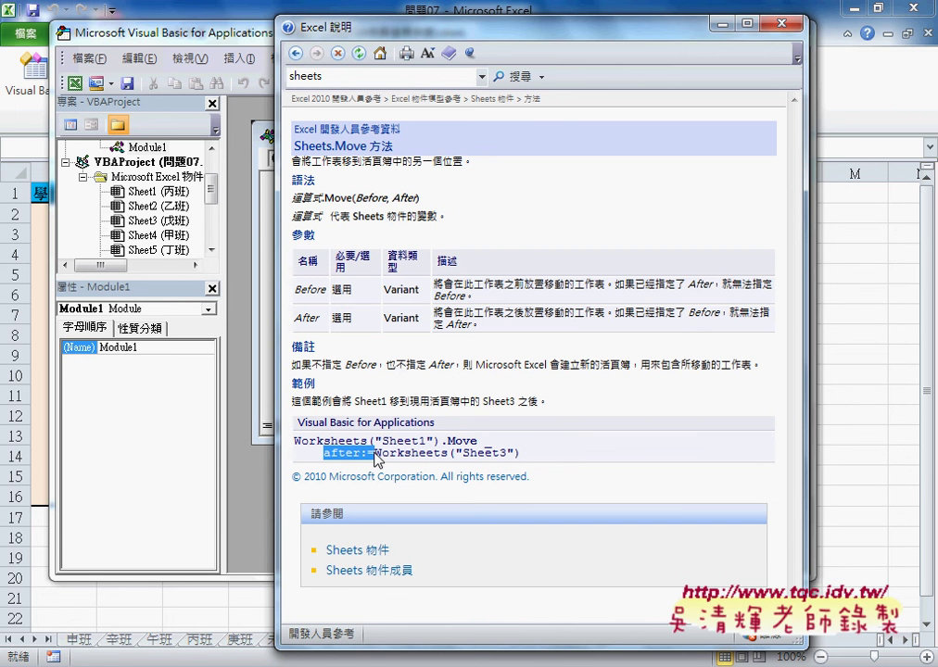
pyautogui.moveTo(295, 441); pyautogui.dragTo(327, 442)
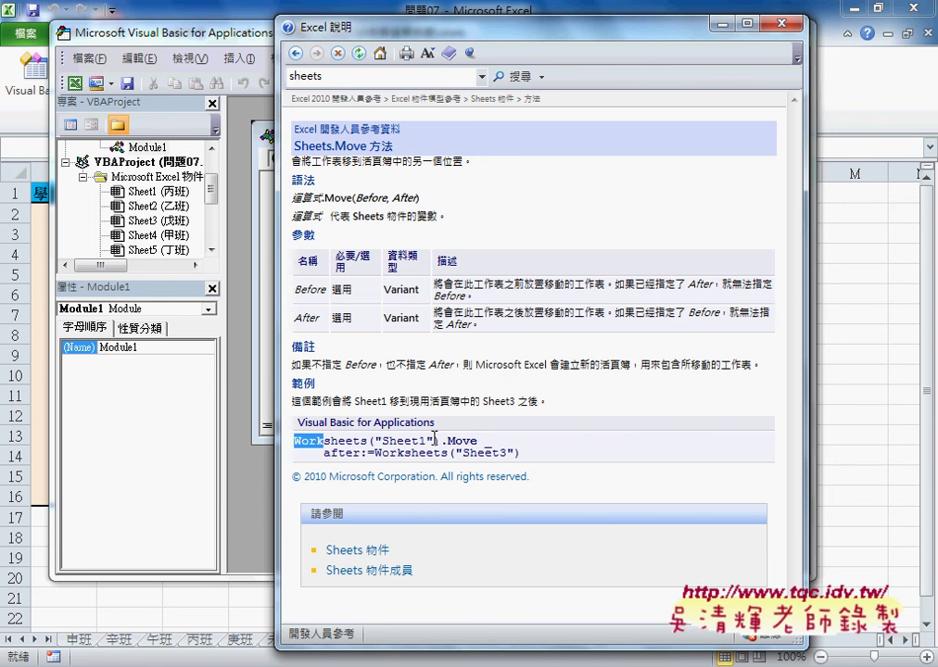
# Go back from the Sheets.Move help topic to the Sheets 物件成員 members list.
pyautogui.click(294, 53)
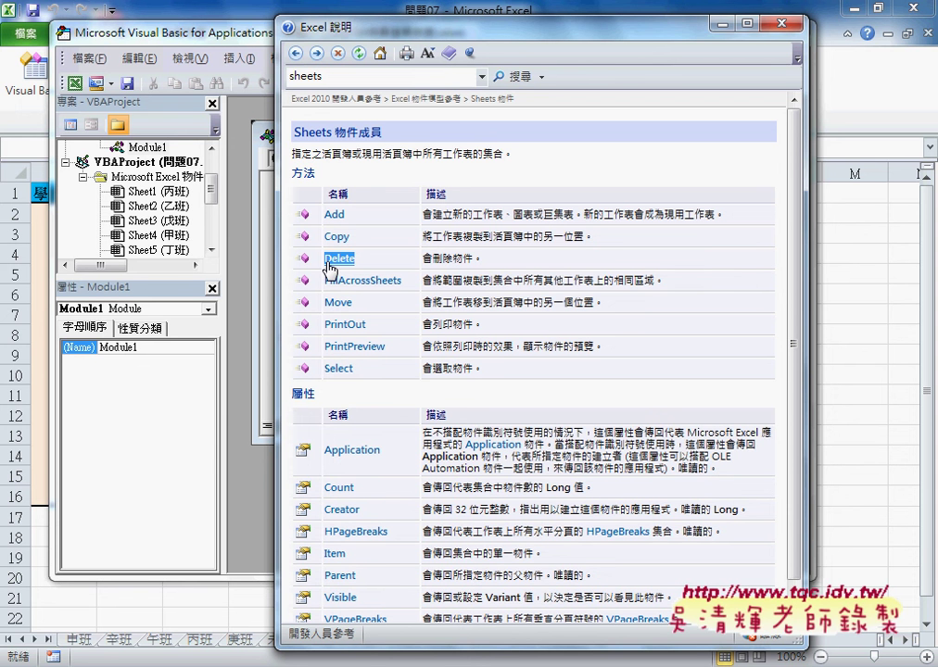
pyautogui.click(331, 265)
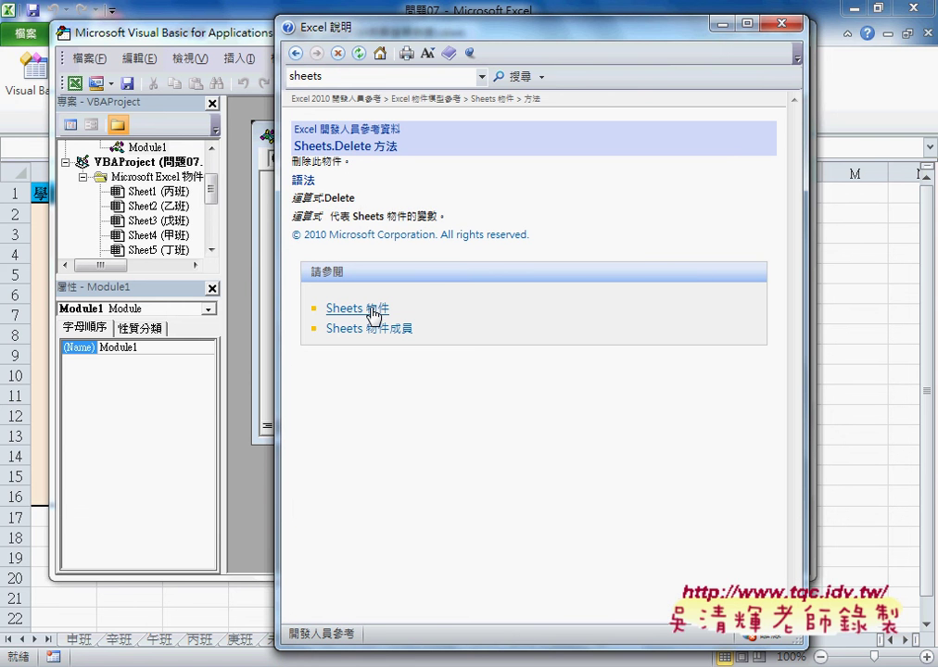
pyautogui.moveTo(352, 163); pyautogui.dragTo(302, 162)
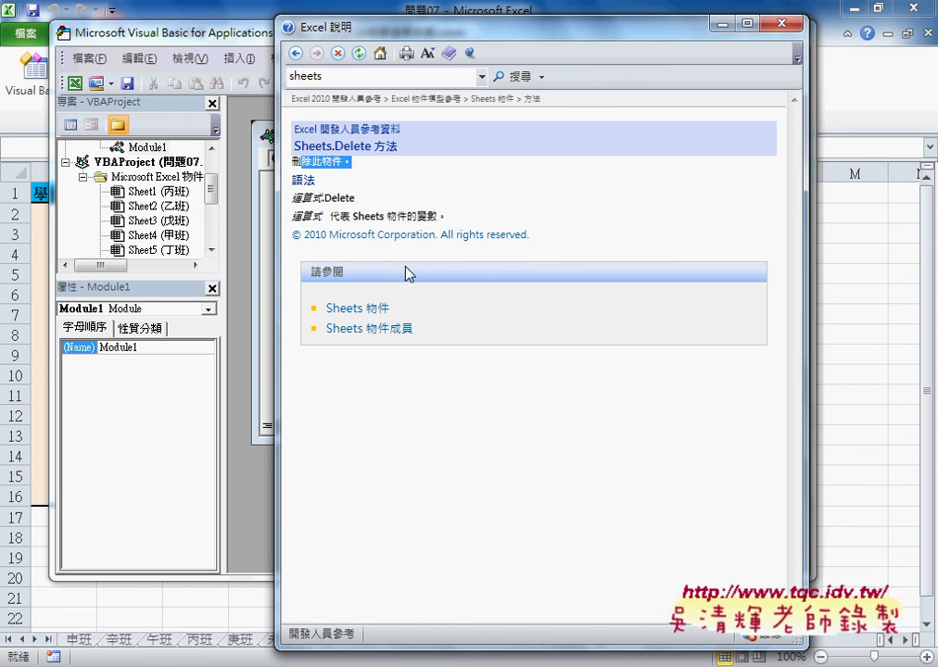
pyautogui.click(296, 55)
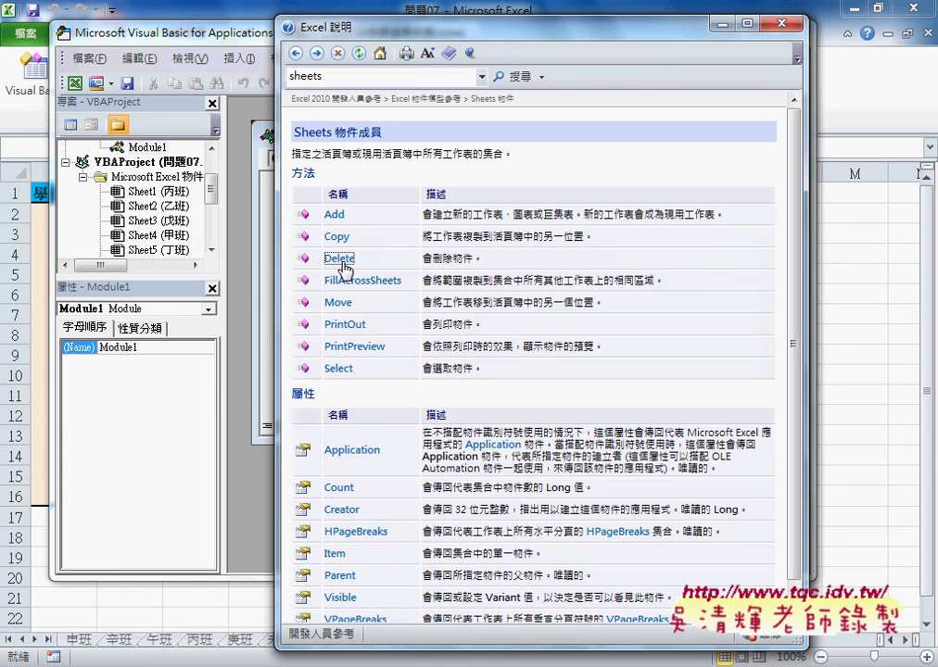
pyautogui.click(341, 260)
pyautogui.moveTo(294, 145); pyautogui.dragTo(369, 146)
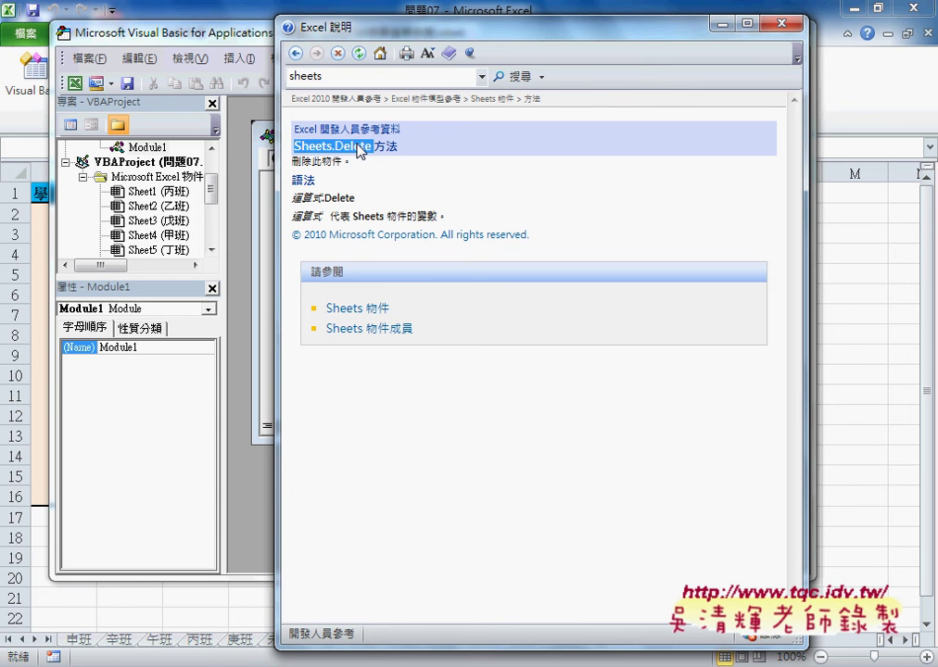
pyautogui.click(294, 61)
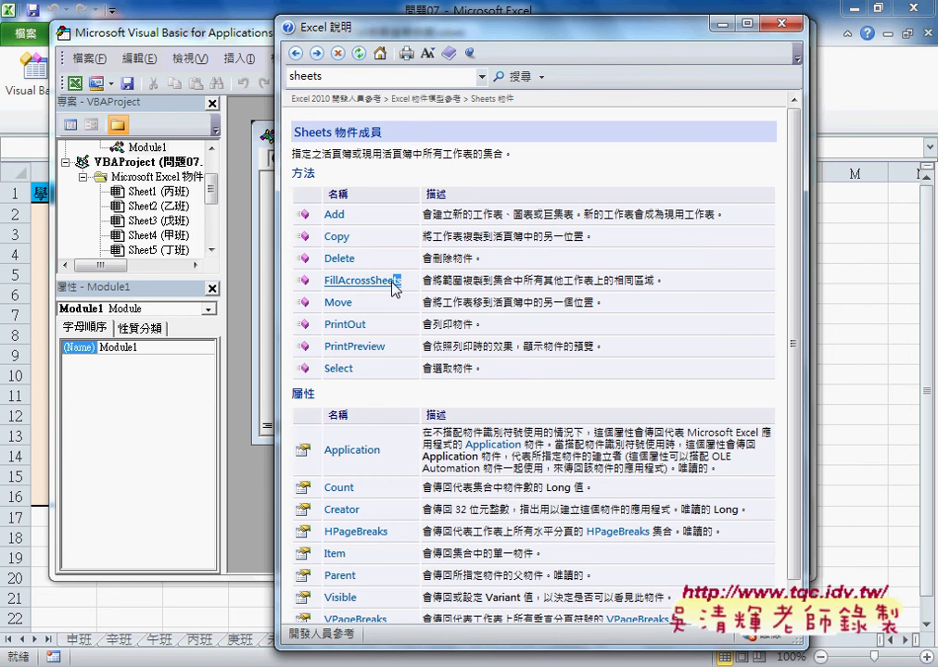
# Highlight the Sheets methods from Add through Select, including FillAcrossSheets and PrintOut.
pyautogui.moveTo(395, 288); pyautogui.dragTo(326, 280)
pyautogui.moveTo(432, 281); pyautogui.dragTo(663, 290)
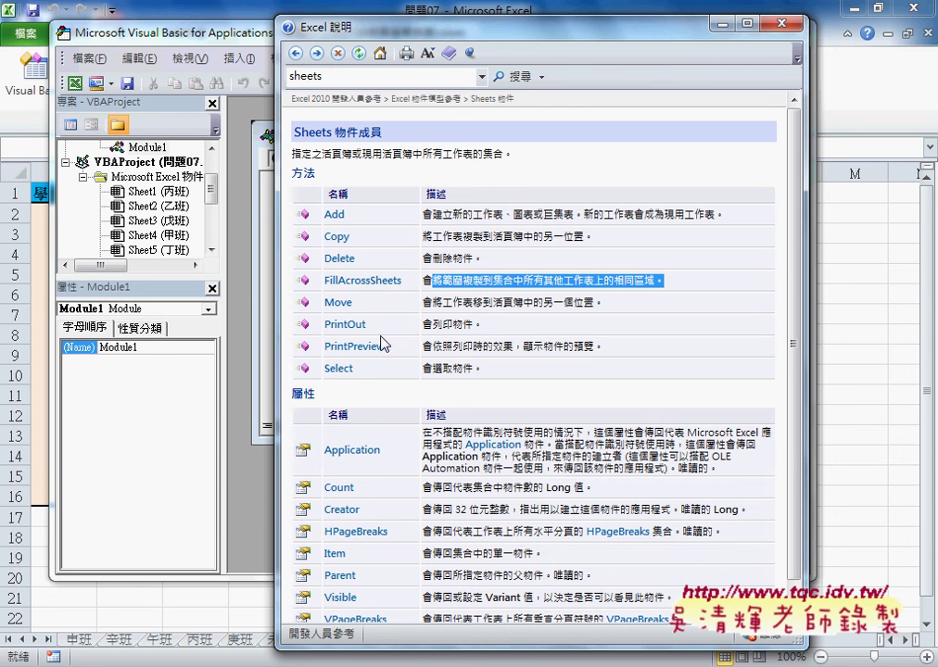
pyautogui.moveTo(366, 325); pyautogui.dragTo(322, 326)
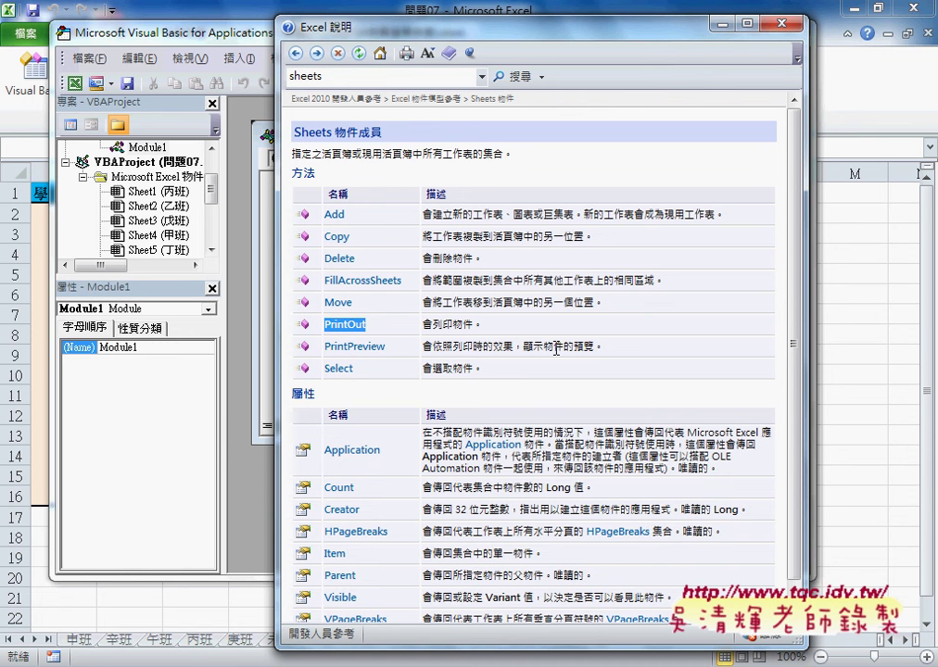
pyautogui.moveTo(372, 375); pyautogui.dragTo(324, 371)
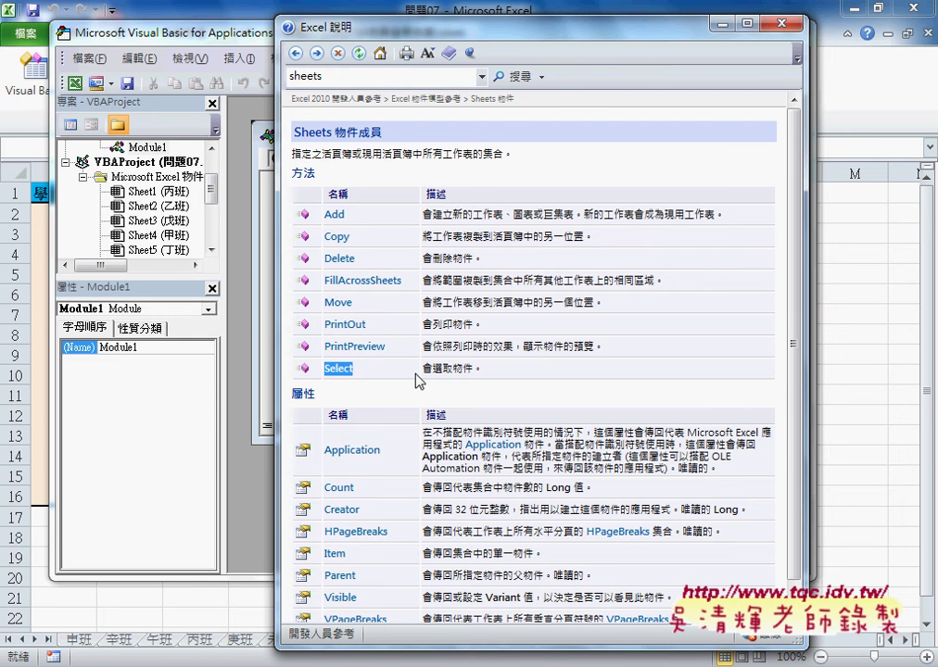
pyautogui.moveTo(422, 371); pyautogui.dragTo(299, 191)
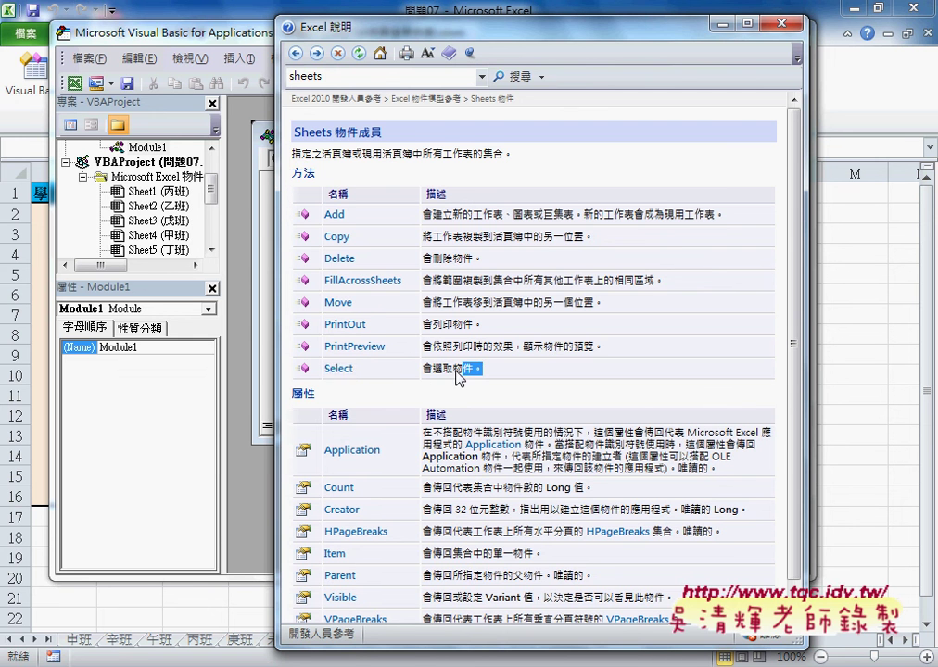
pyautogui.doubleClick(303, 173)
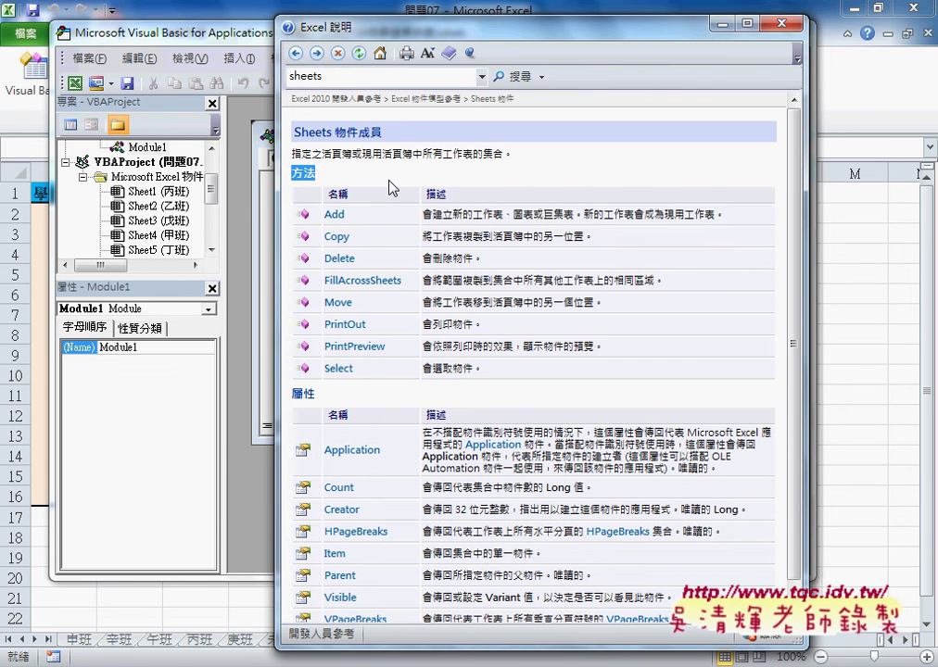
pyautogui.scroll(-1, 511, 332)
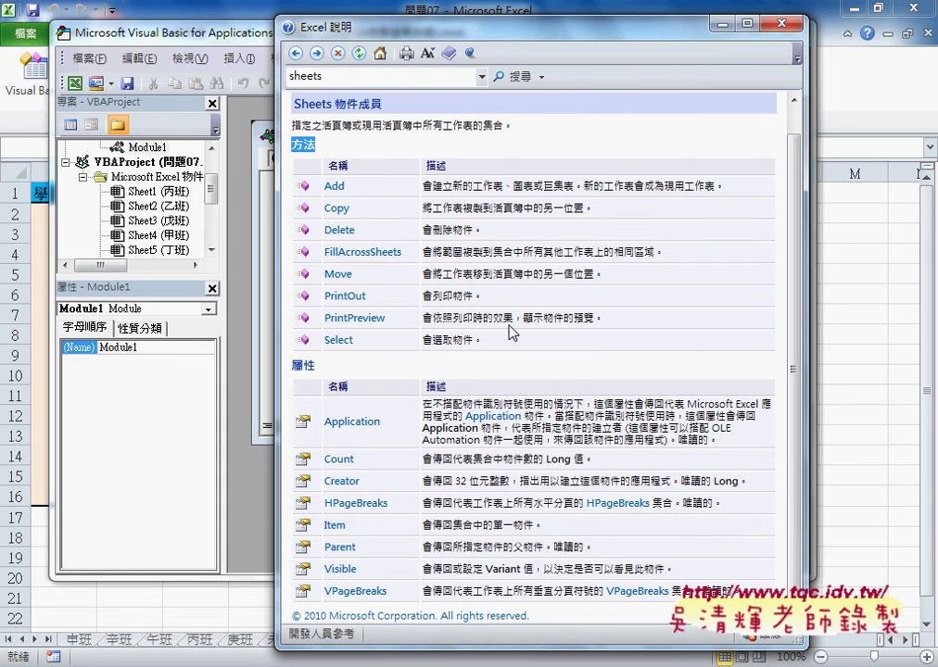
pyautogui.click(511, 331)
# Highlight the Count, Visible, Application and Creator properties, then open the Move method page.
pyautogui.moveTo(353, 460); pyautogui.dragTo(345, 462)
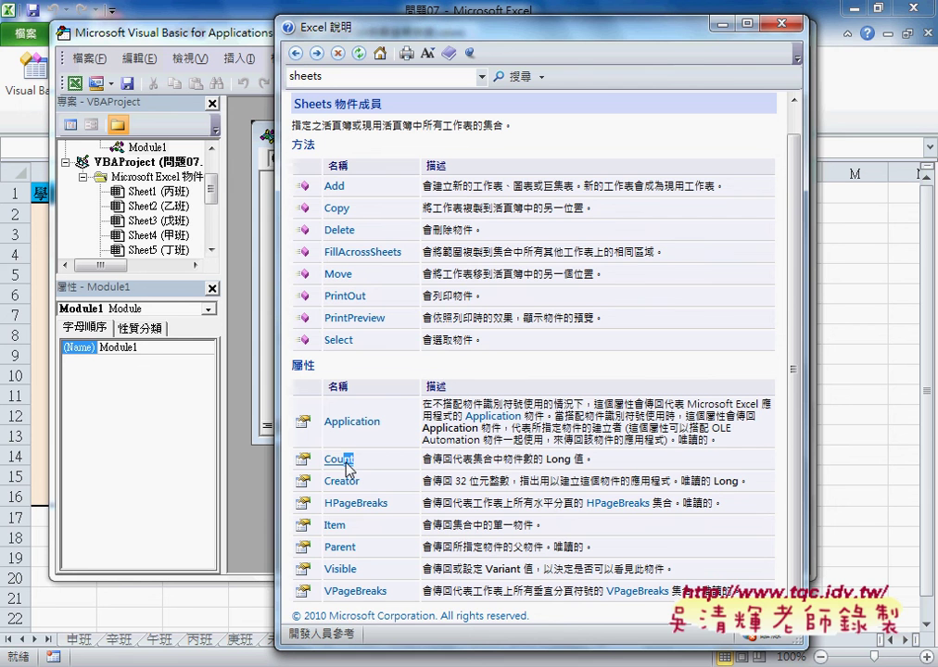
pyautogui.doubleClick(343, 463)
pyautogui.doubleClick(350, 569)
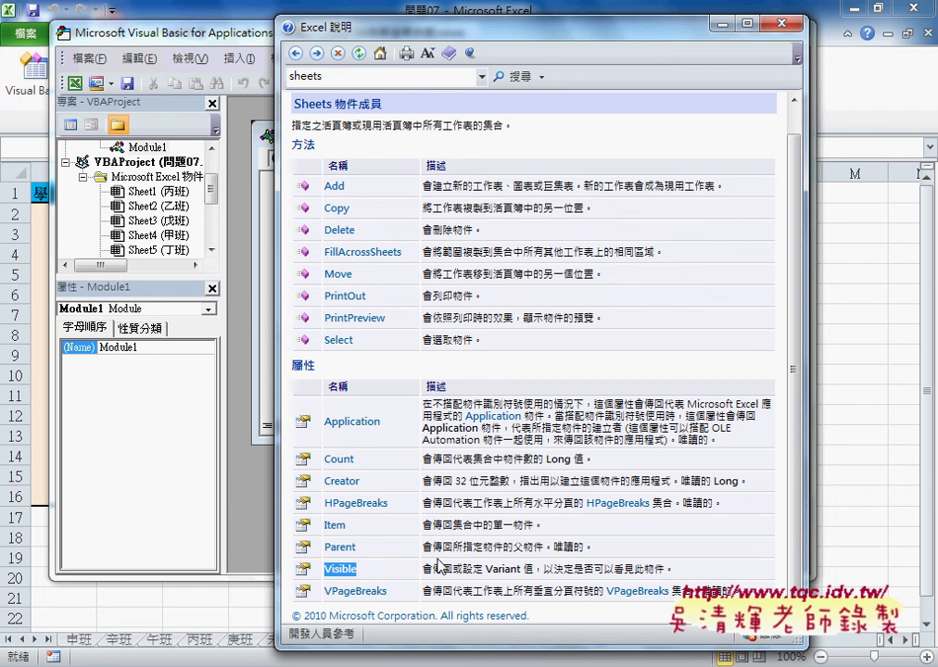
pyautogui.doubleClick(333, 423)
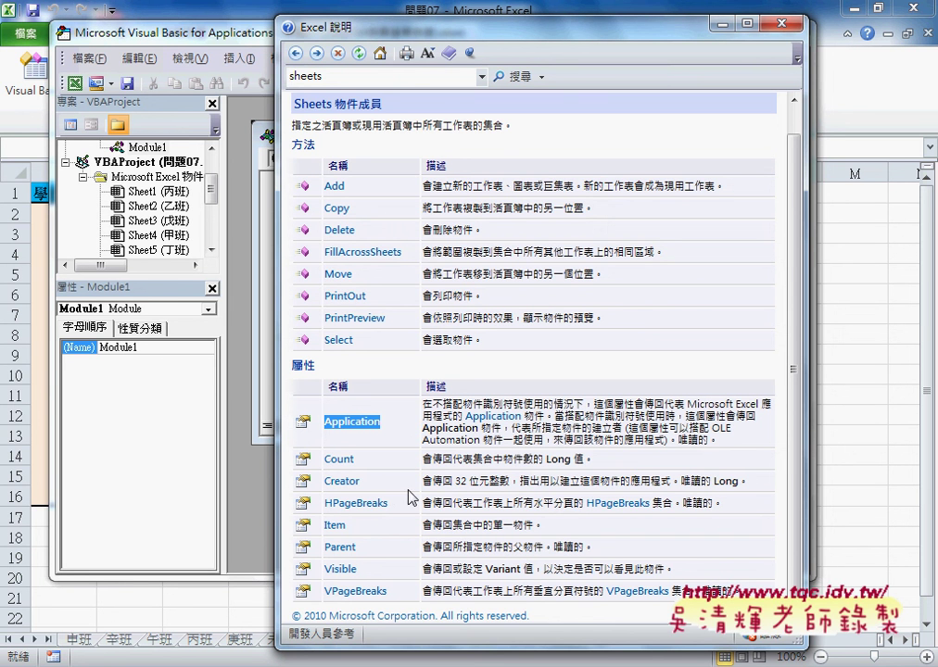
pyautogui.doubleClick(339, 481)
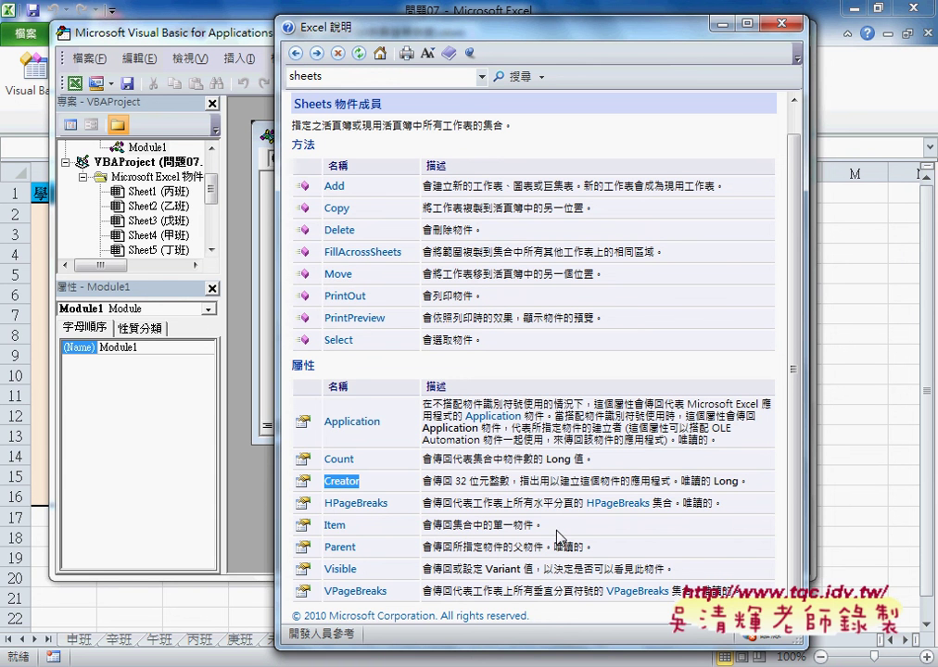
pyautogui.click(348, 569)
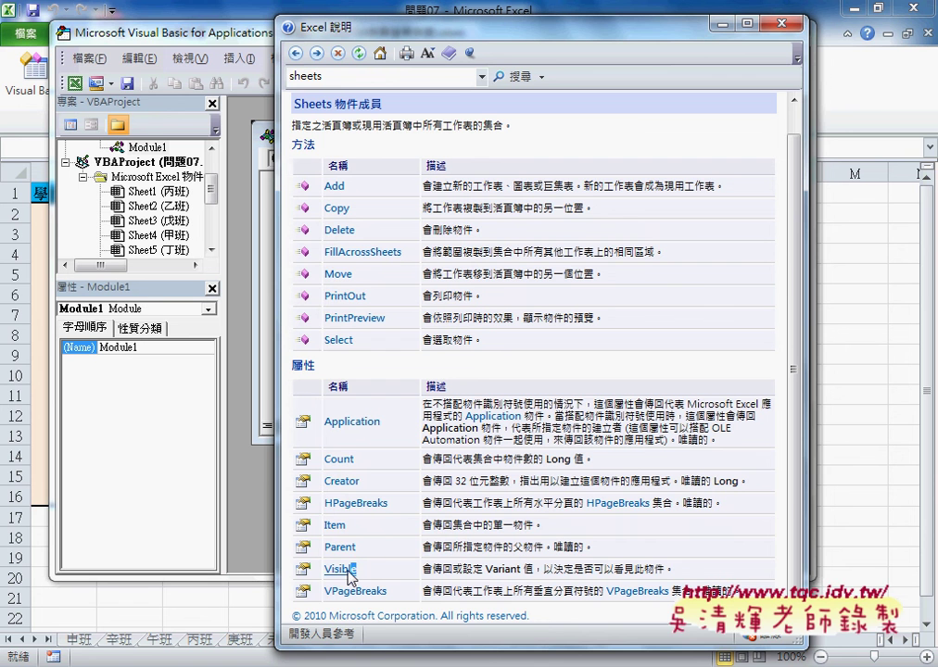
pyautogui.moveTo(347, 570); pyautogui.dragTo(324, 567)
pyautogui.doubleClick(331, 460)
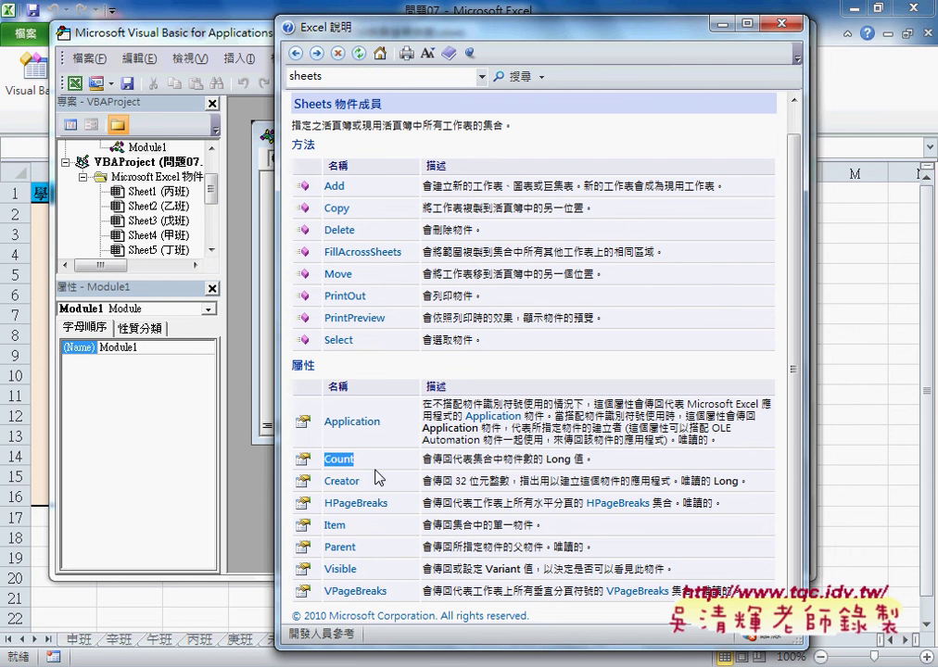
pyautogui.click(337, 275)
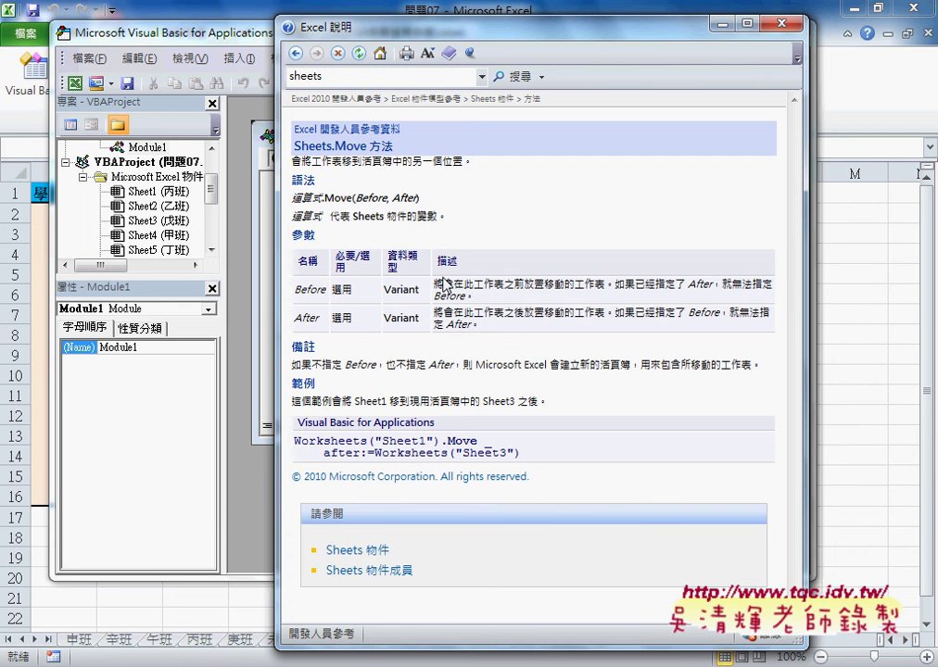
# Highlight the Before and After arguments in the Sheets.Move syntax, then close the help window.
pyautogui.doubleClick(380, 198)
pyautogui.doubleClick(408, 198)
pyautogui.click(782, 25)
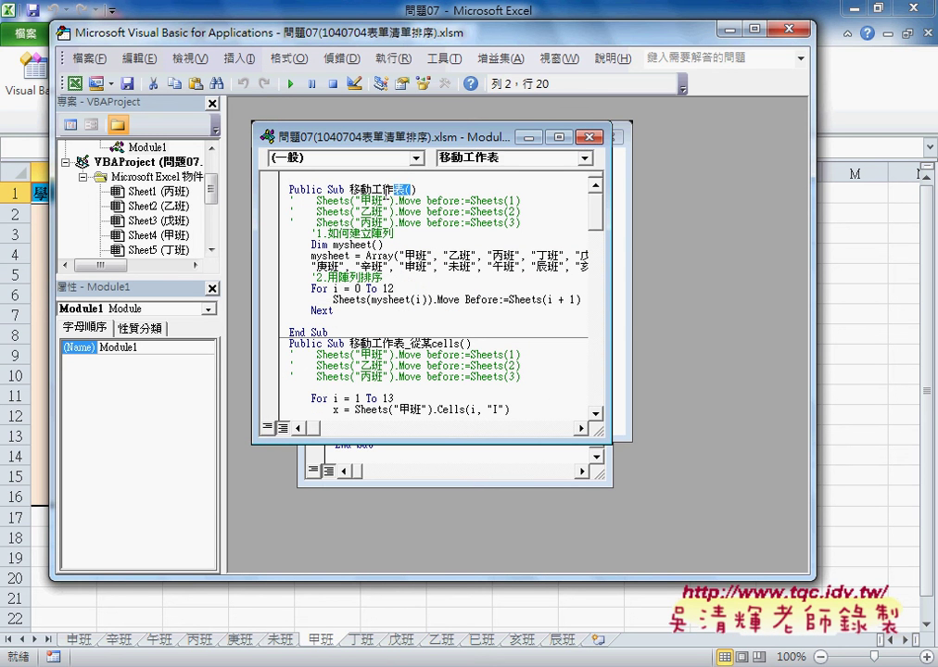
# Minimize the existing macro code window and the list form designer window.
pyautogui.moveTo(402, 189); pyautogui.dragTo(350, 190)
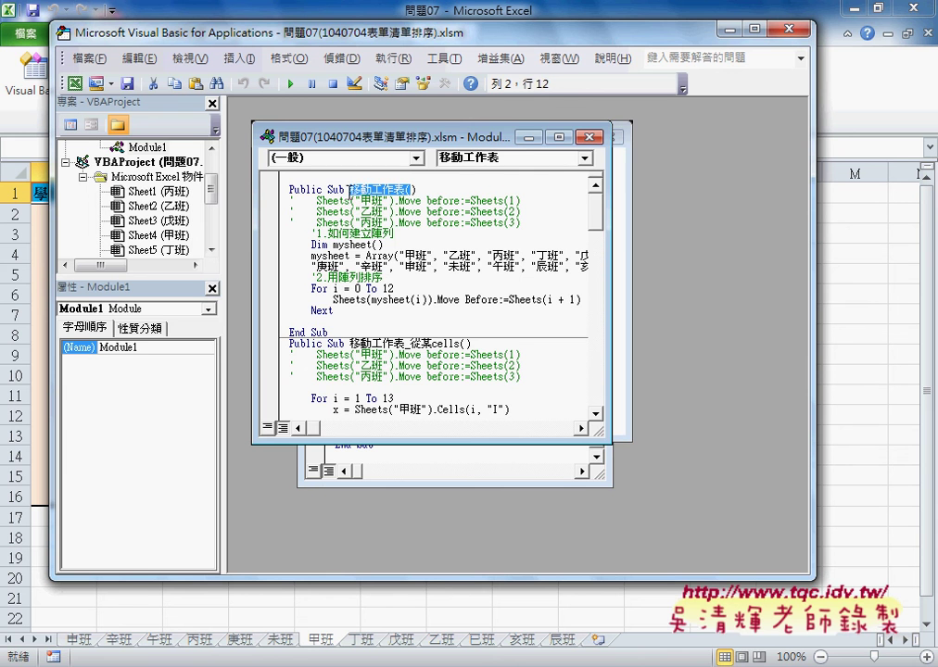
pyautogui.click(529, 137)
pyautogui.click(548, 137)
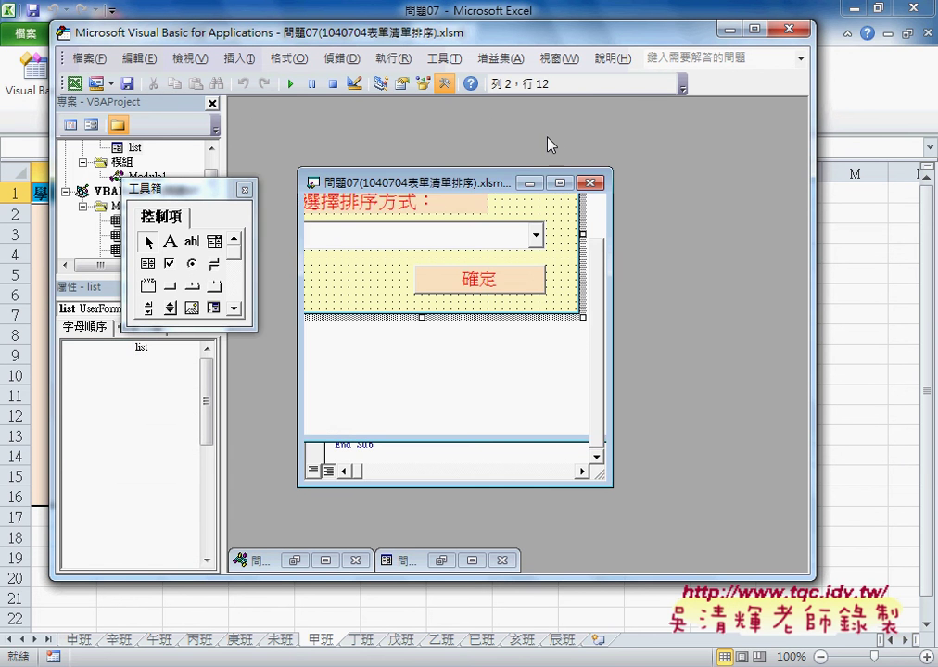
pyautogui.click(589, 183)
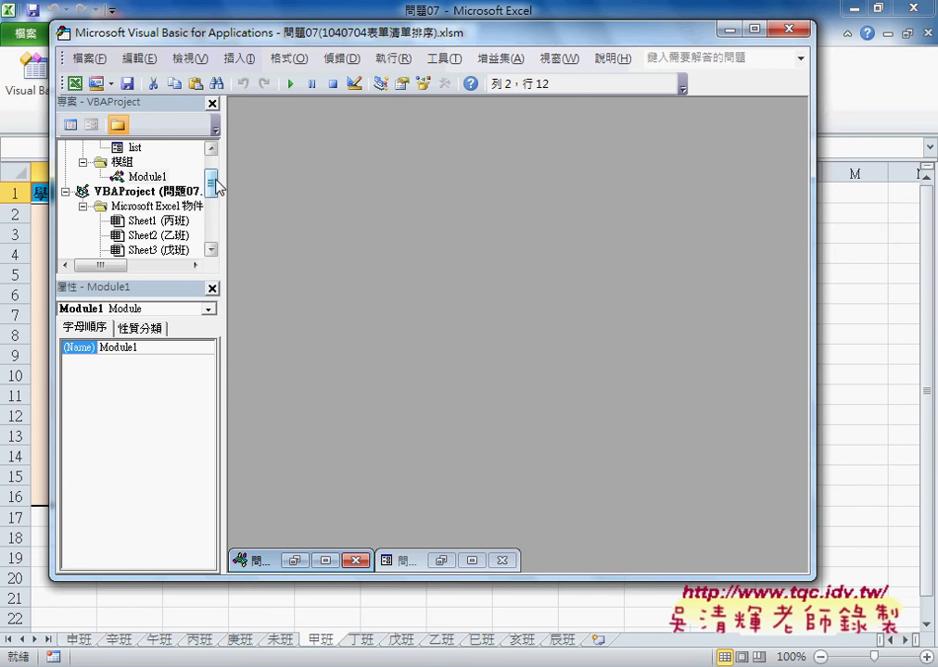
pyautogui.moveTo(213, 184)
pyautogui.mouseDown()
pyautogui.moveTo(215, 246)
pyautogui.moveTo(310, 253)
pyautogui.moveTo(299, 203)
pyautogui.mouseUp()
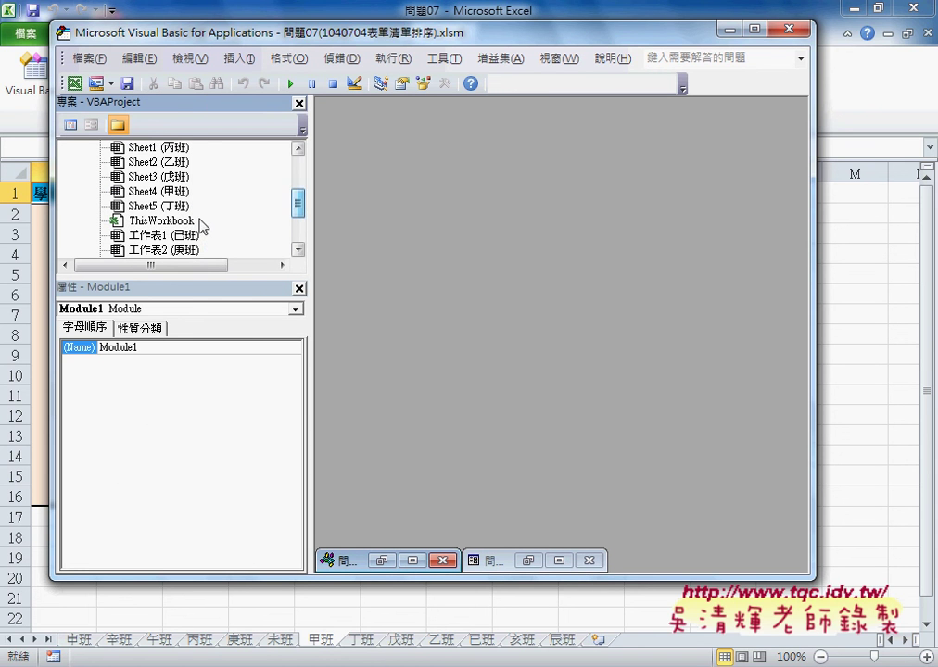
pyautogui.scroll(2, 199, 225)
# Insert a new module into the 問題07.xlsx project and maximize its code window.
pyautogui.rightClick(174, 206)
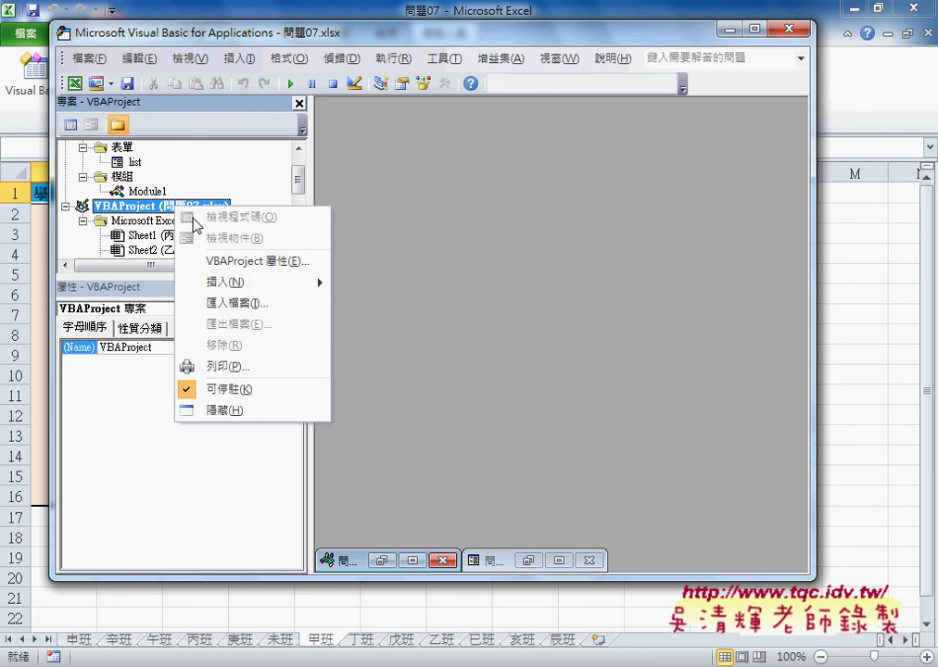
pyautogui.moveTo(243, 287)
pyautogui.click(397, 307)
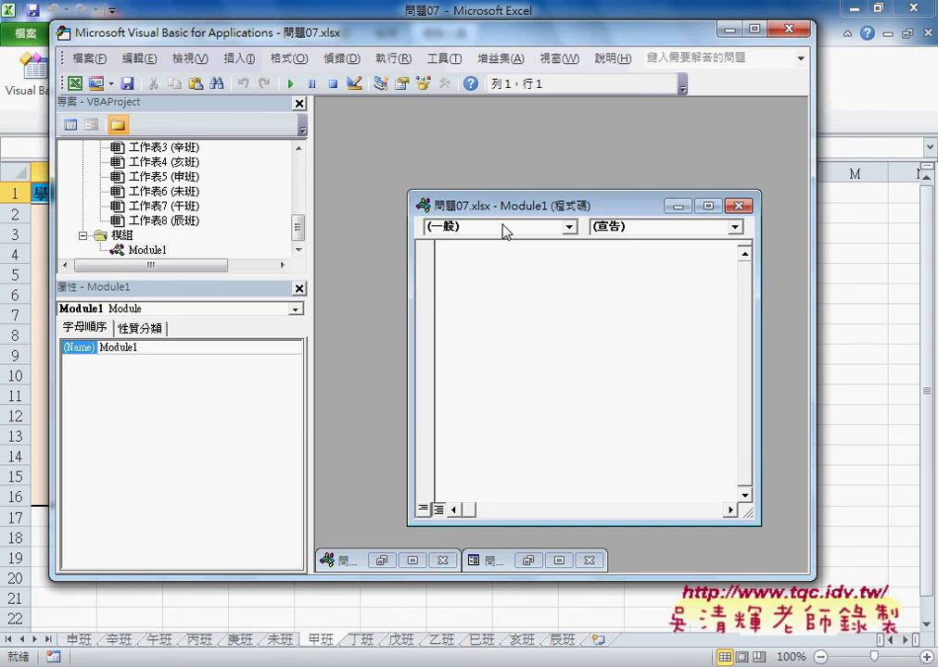
pyautogui.doubleClick(508, 201)
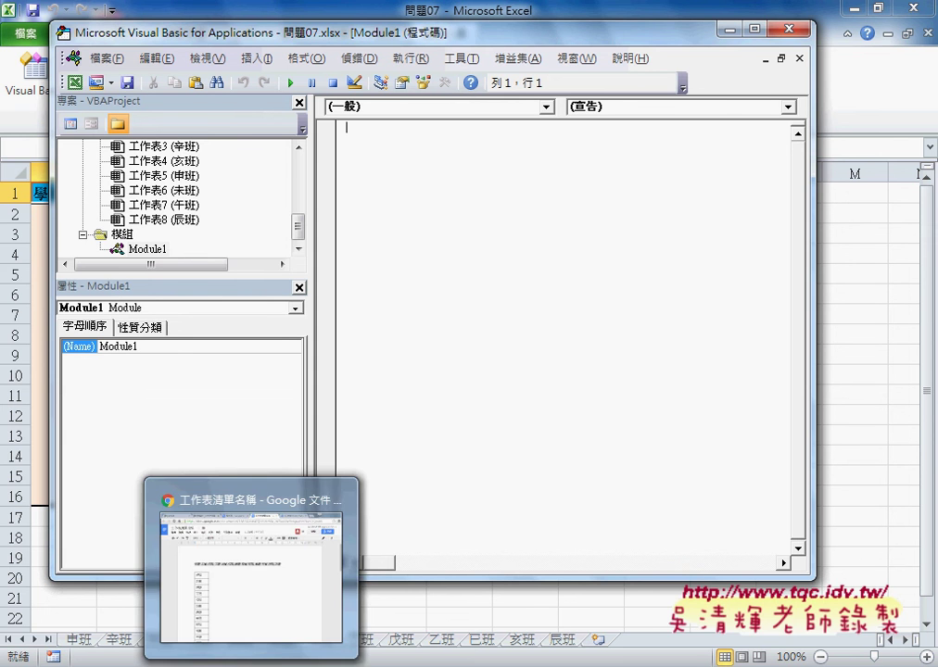
pyautogui.hotkey('alt', 'Tab')
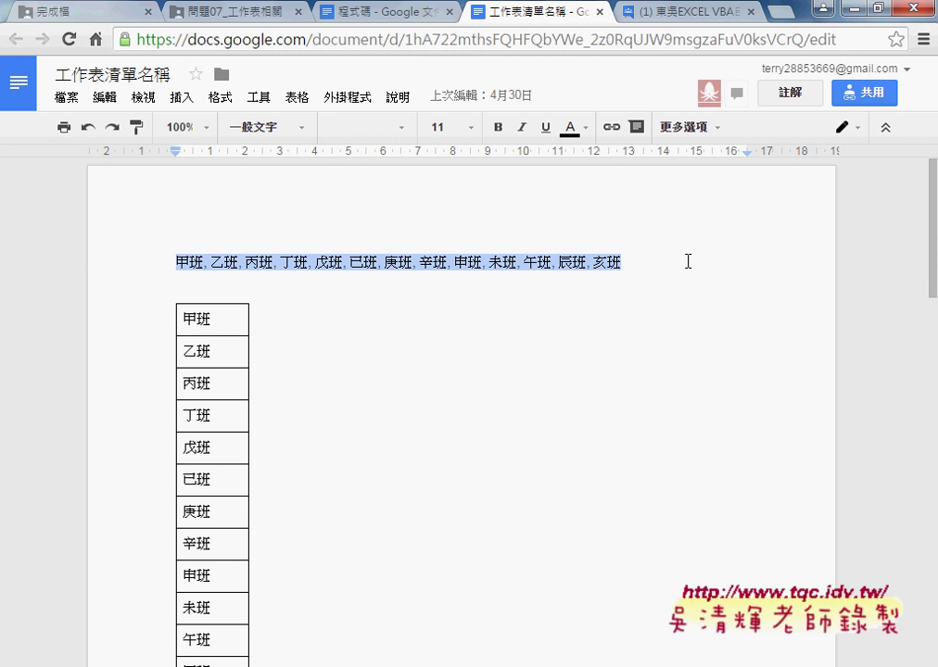
pyautogui.click(850, 11)
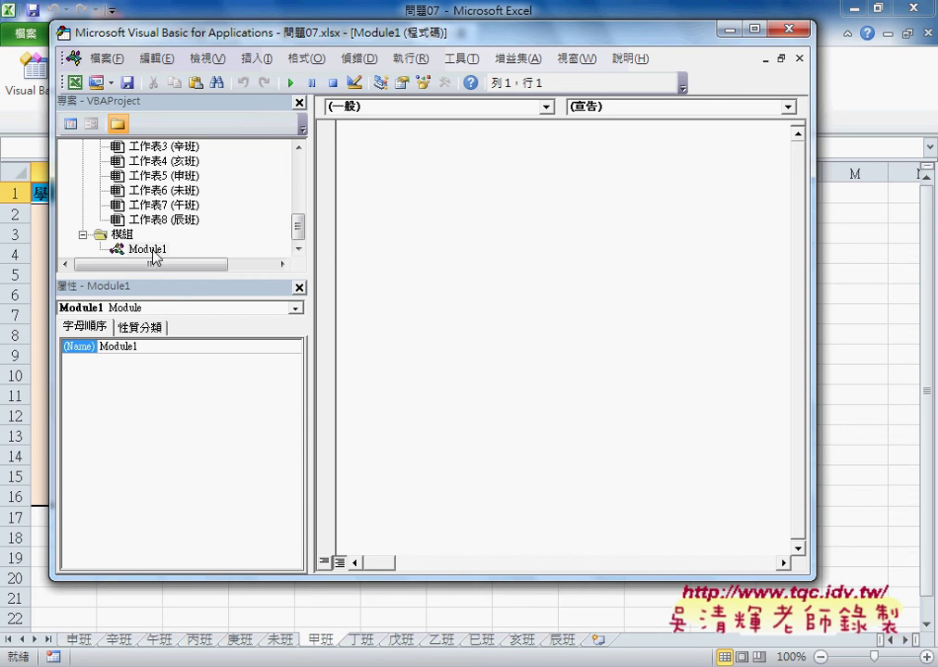
# Insert a Public Sub named 移動工作表 into Module1 and indent its blank body line.
pyautogui.click(300, 243)
pyautogui.click(257, 57)
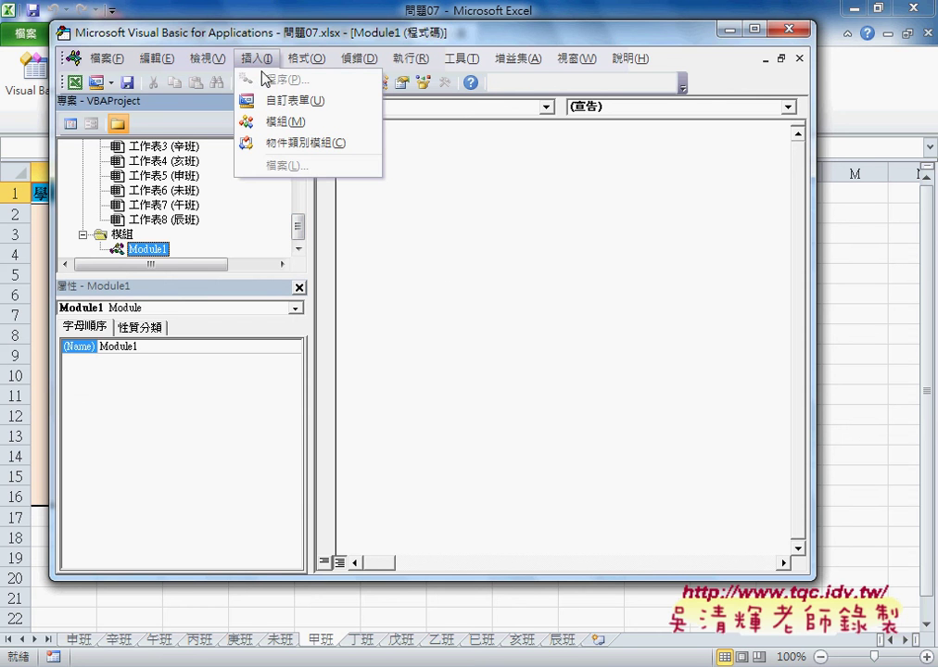
pyautogui.click(468, 203)
pyautogui.click(263, 59)
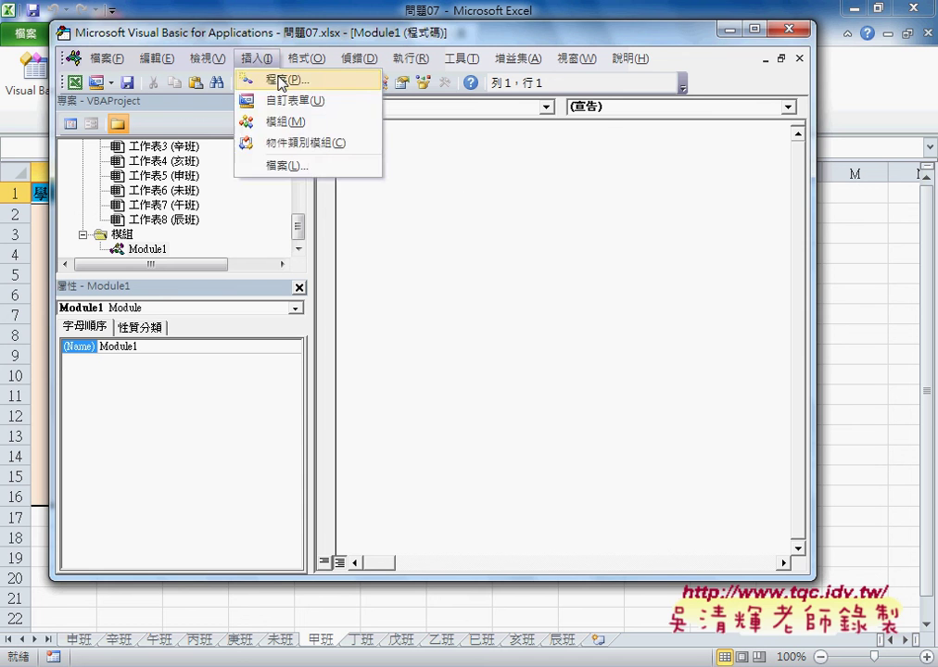
pyautogui.click(282, 80)
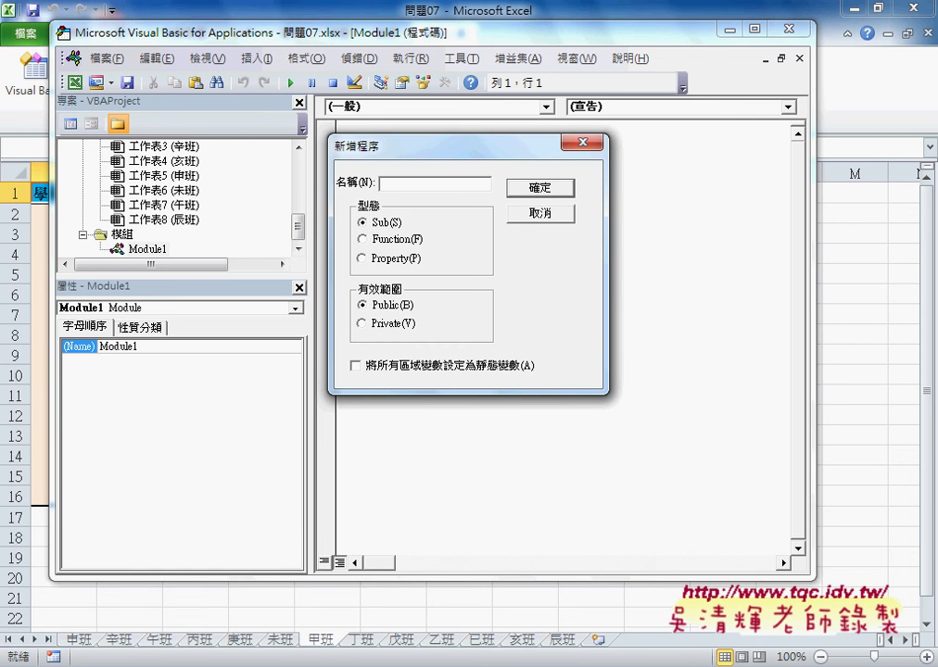
pyautogui.write('ㄧㄉㄨ')
pyautogui.write('ㄥˋㄍㄨㄥ ㄉ')
pyautogui.write('ㄨㄛˋㄅㄧㄠ')
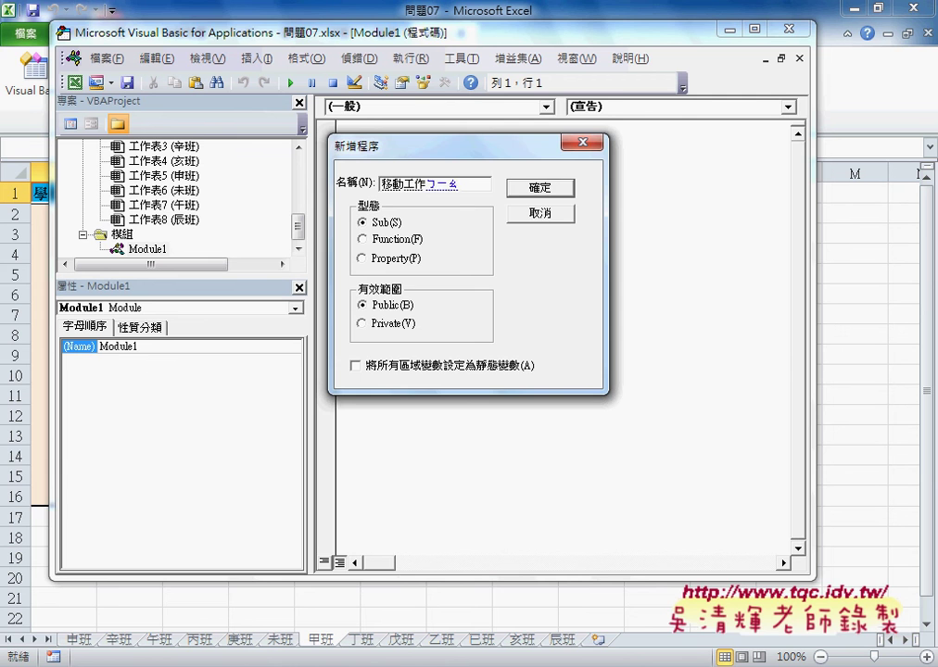
pyautogui.write('ˇ')
pyautogui.press('Return')
pyautogui.press('Return')
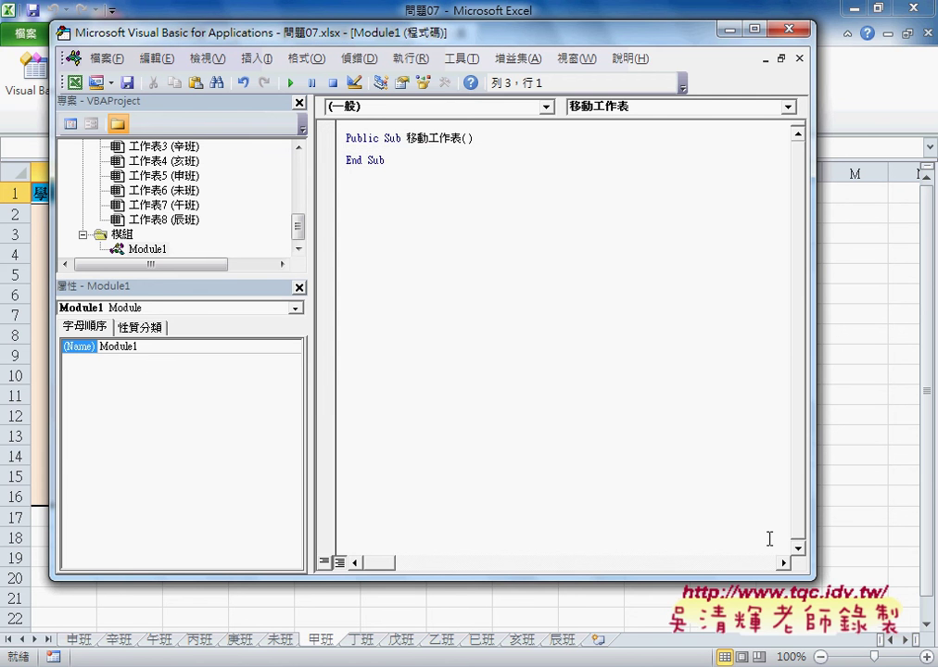
pyautogui.press('Tab')
# Set the VBA editor's code font size to 12 on the Editor Format options.
pyautogui.click(461, 58)
pyautogui.click(500, 162)
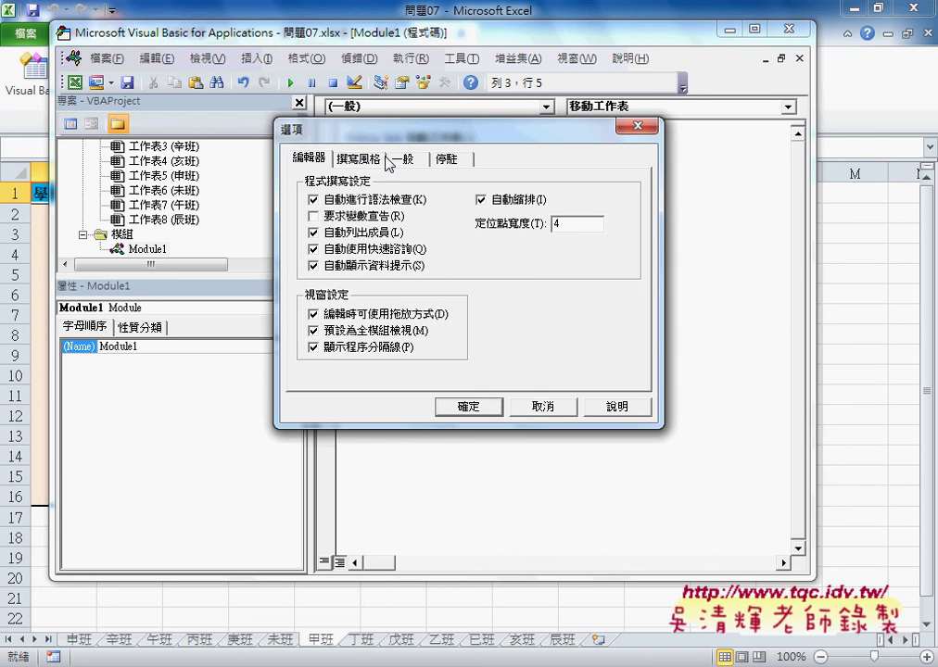
pyautogui.click(375, 158)
pyautogui.click(555, 239)
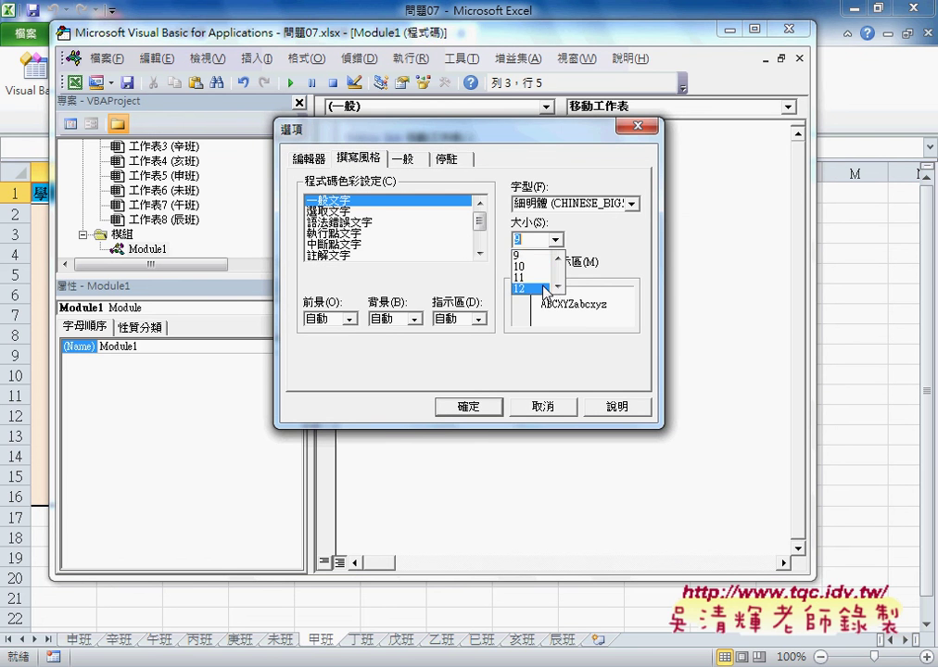
pyautogui.click(535, 289)
pyautogui.click(492, 410)
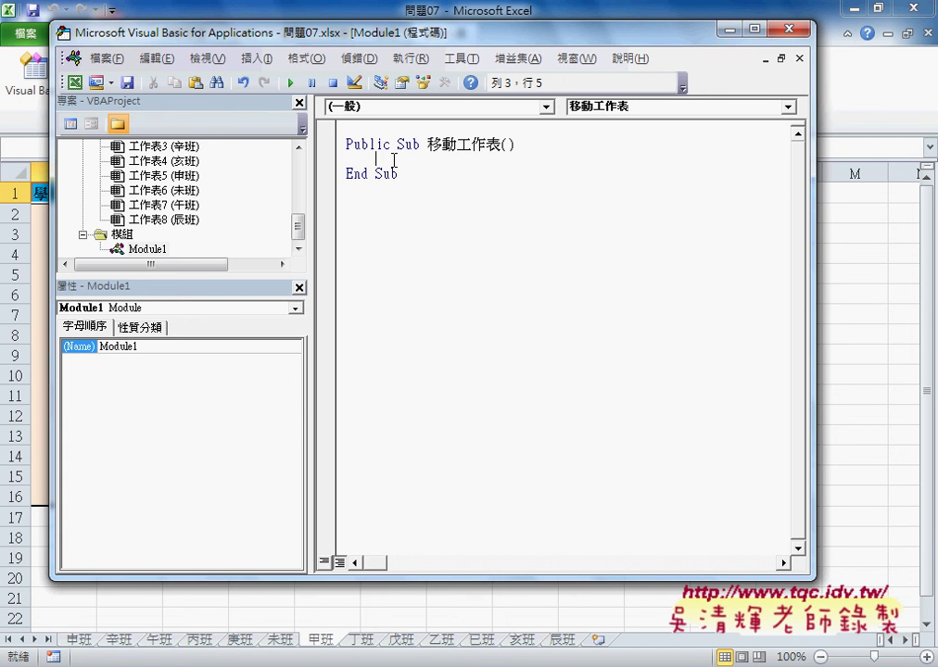
# Type sheets("甲班"). in the Sub body, then cut ("甲班") out, leaving just sheets.
pyautogui.write('s')
pyautogui.write('heets')
pyautogui.write('("')
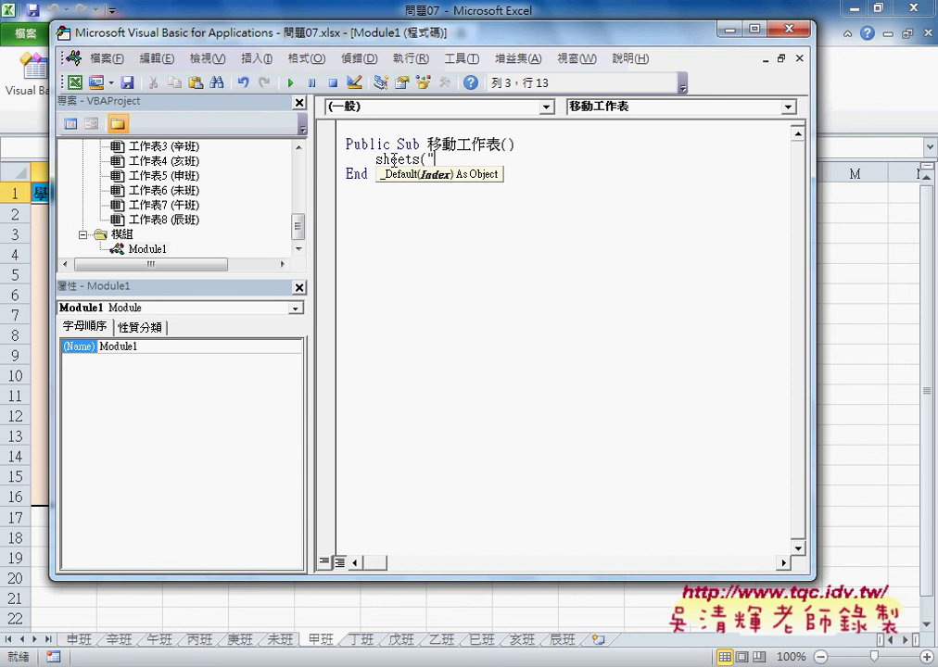
pyautogui.write('假')
pyautogui.write('班')
pyautogui.write('"')
pyautogui.write(')')
pyautogui.press('Escape')
pyautogui.write('.')
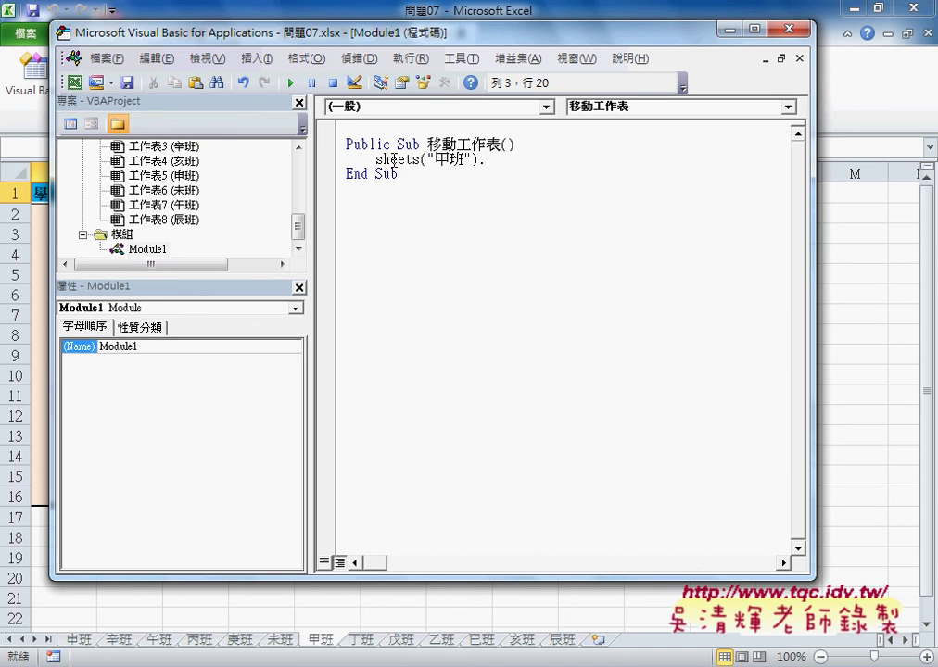
pyautogui.write('ㄇㄙ')
pyautogui.press('BackSpace')
pyautogui.press('BackSpace')
pyautogui.moveTo(421, 160); pyautogui.dragTo(477, 159)
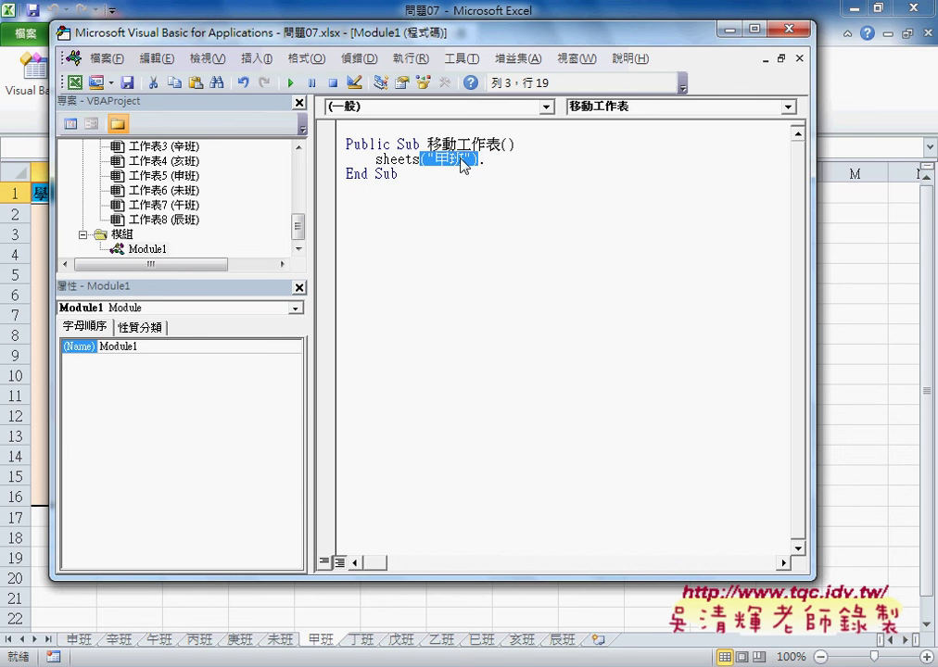
pyautogui.rightClick(423, 159)
pyautogui.click(477, 167)
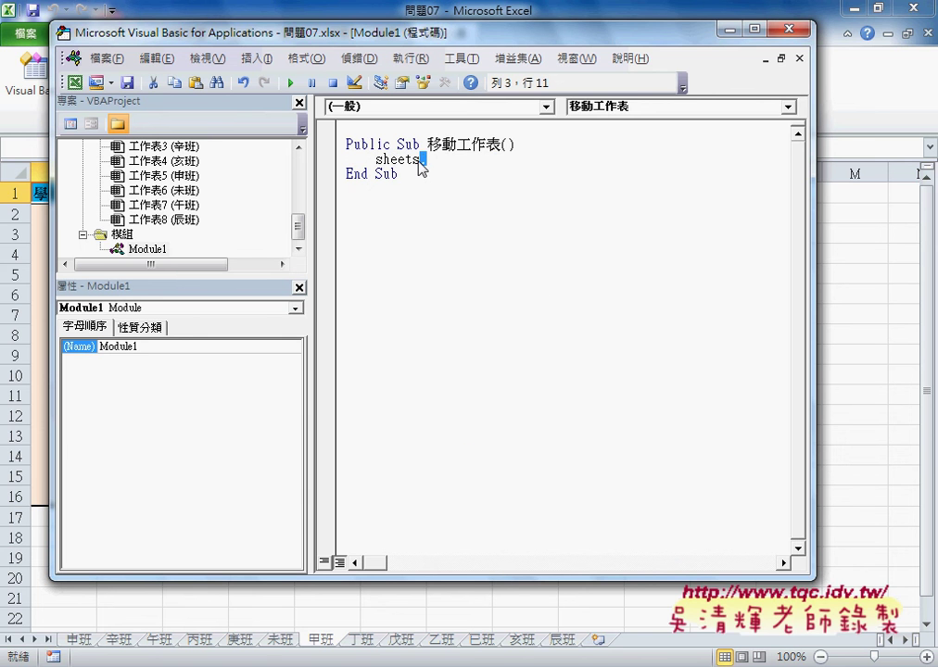
# Build the line Sheets("甲班").Move, choosing Move from the IntelliSense member list.
pyautogui.write('.')
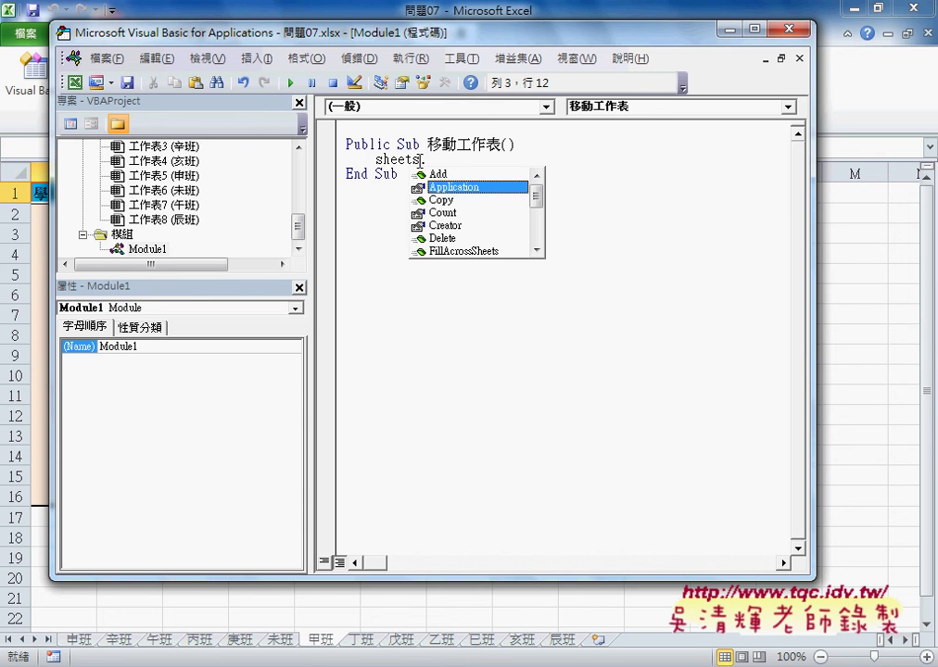
pyautogui.press('Down')
pyautogui.press('Down')
pyautogui.press('Down')
pyautogui.press('Down')
pyautogui.press('Down')
pyautogui.press('Up')
pyautogui.press('Up')
pyautogui.press('Up')
pyautogui.press('Up')
pyautogui.press('Up')
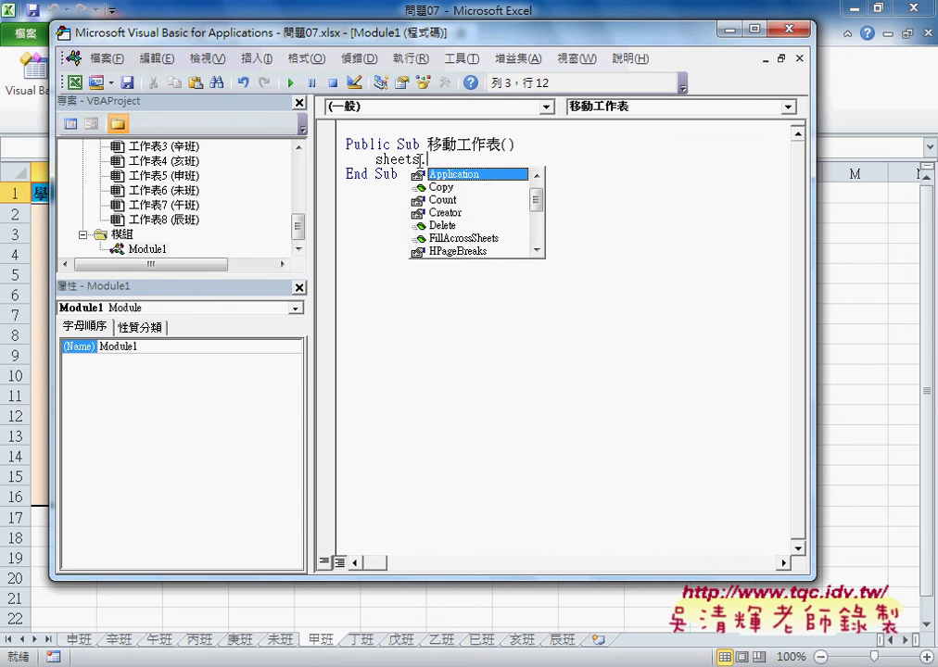
pyautogui.press('Up')
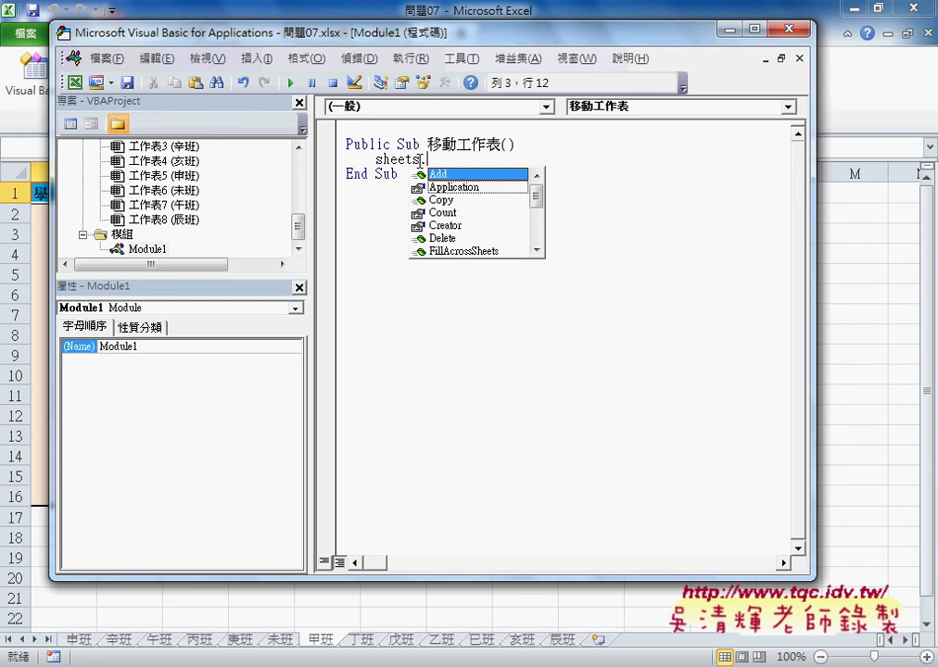
pyautogui.press('Down')
pyautogui.press('Down')
pyautogui.press('Down')
pyautogui.press('Down')
pyautogui.press('Down')
pyautogui.press('Down')
pyautogui.press('Down')
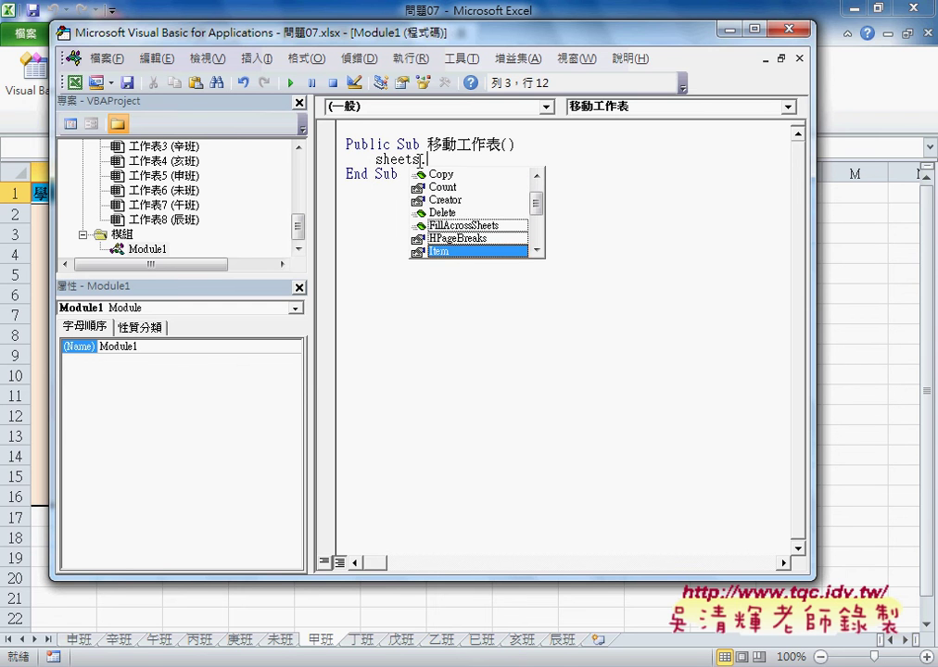
pyautogui.press('Down')
pyautogui.press('Down')
pyautogui.press('Up')
pyautogui.press('space')
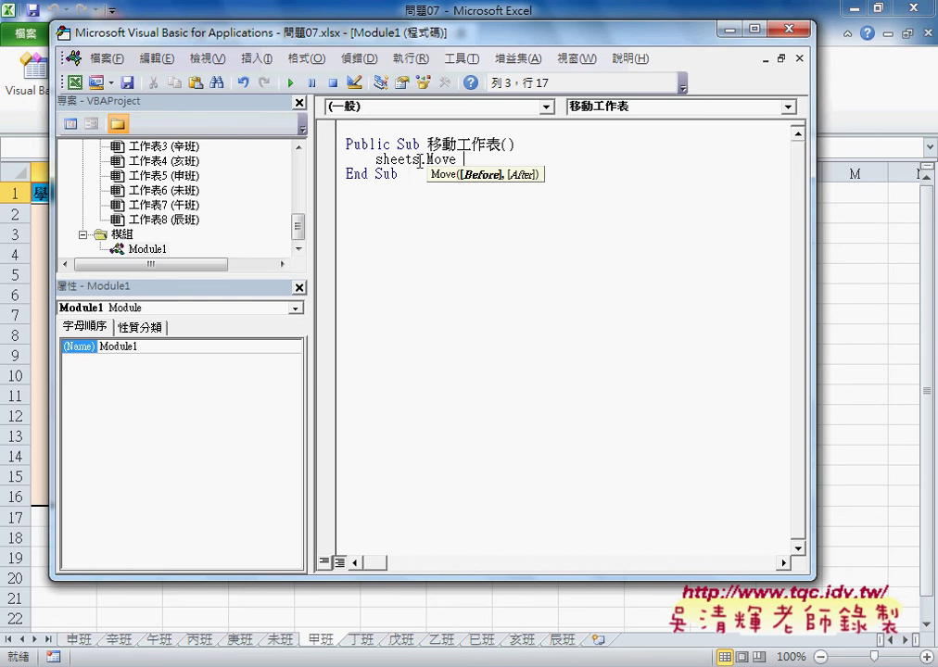
pyautogui.press('Left')
pyautogui.press('Left')
pyautogui.press('Left')
pyautogui.press('Left')
pyautogui.press('Left')
pyautogui.press('Left')
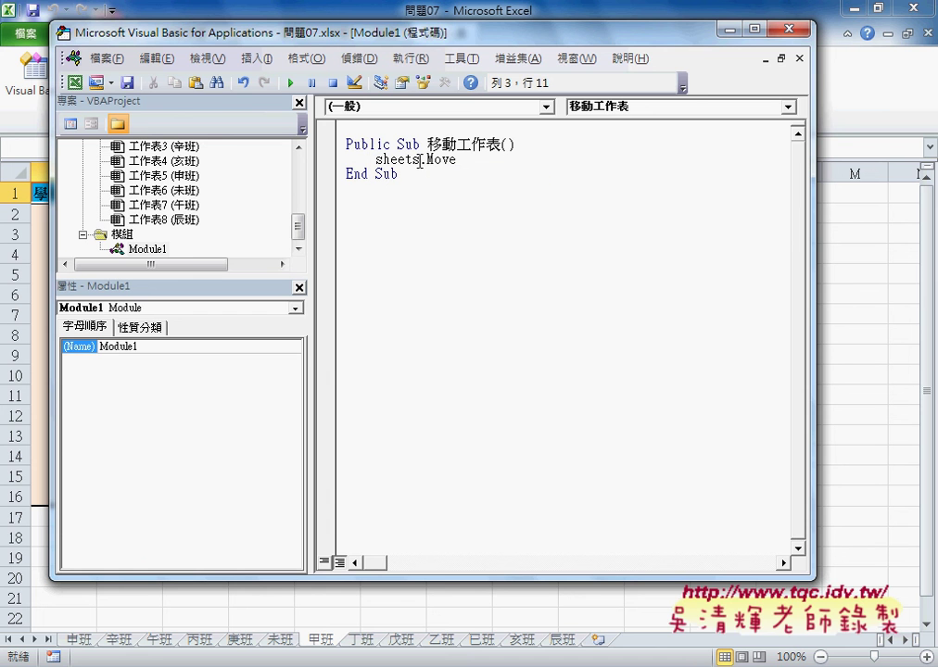
pyautogui.write('("甲班")')
pyautogui.click(494, 261)
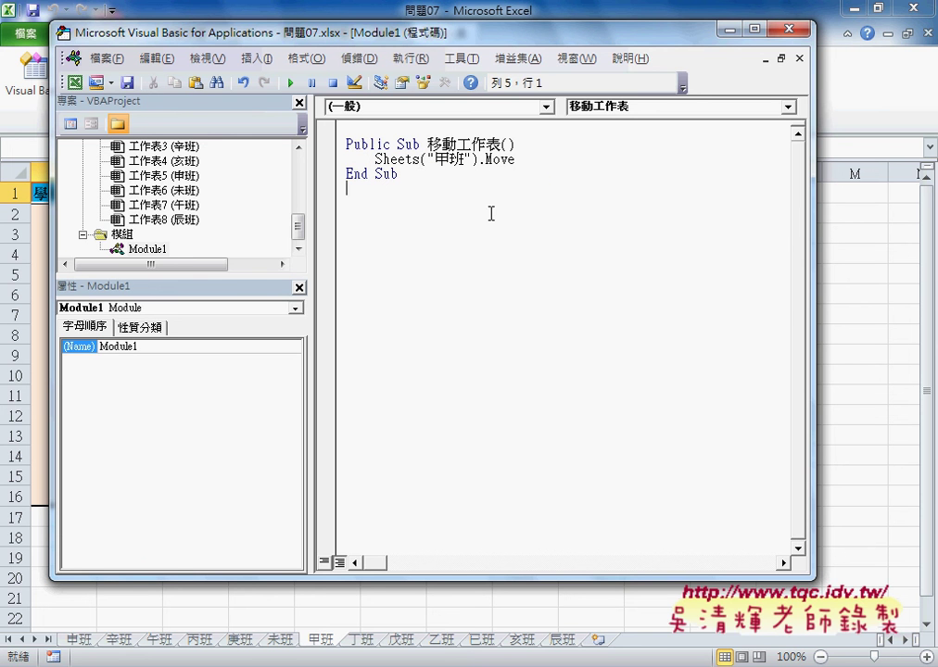
pyautogui.click(533, 167)
pyautogui.click(533, 158)
# Append before:=Sheets(1) to the 甲班 Move statement.
pyautogui.write('ㄅ')
pyautogui.press('BackSpace')
pyautogui.write('be')
pyautogui.write('fore')
pyautogui.write(':=')
pyautogui.write('sheets')
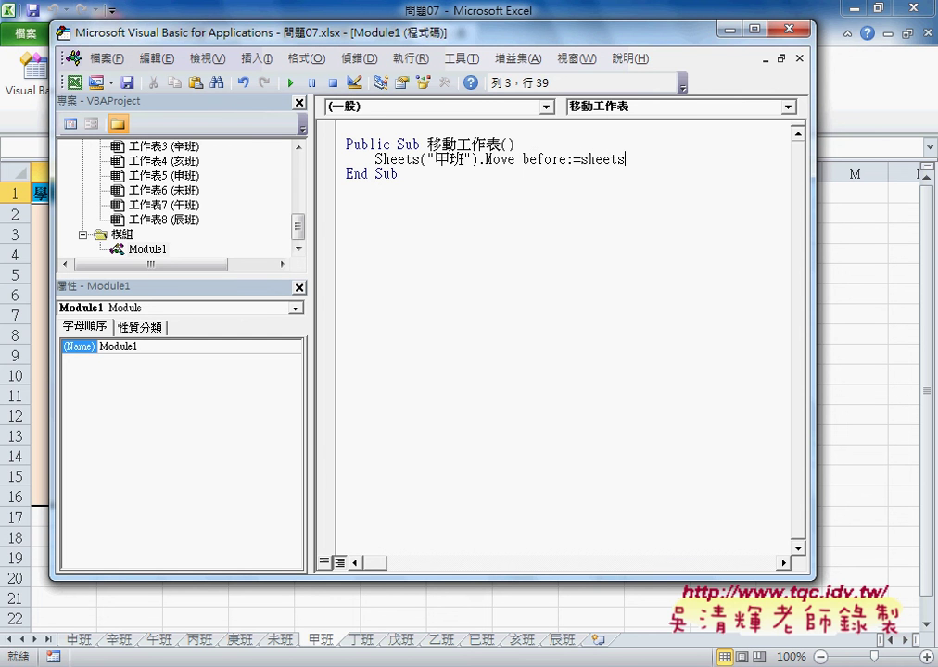
pyautogui.write('(')
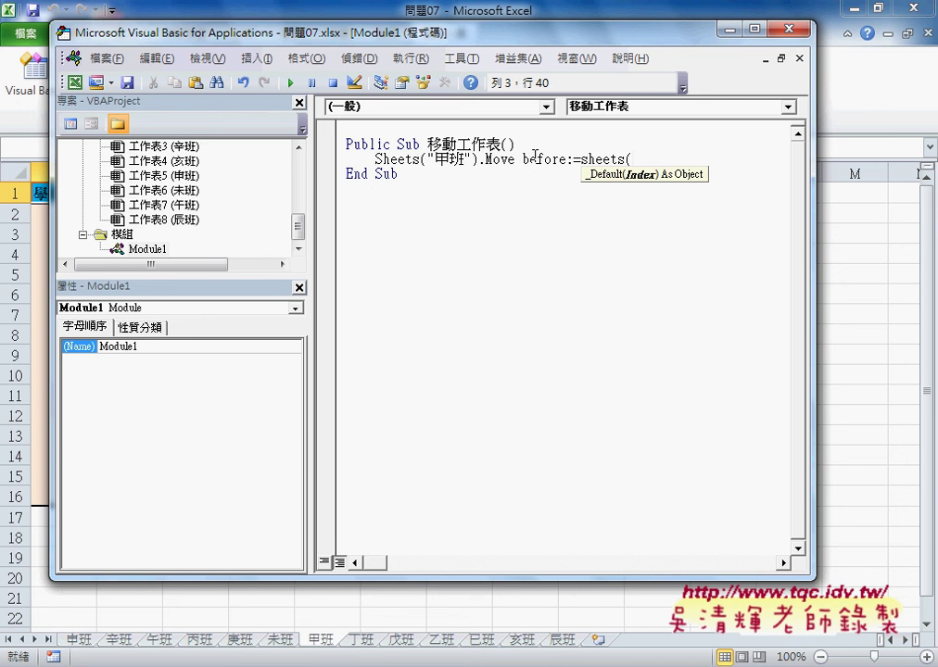
pyautogui.write('1')
pyautogui.write(')')
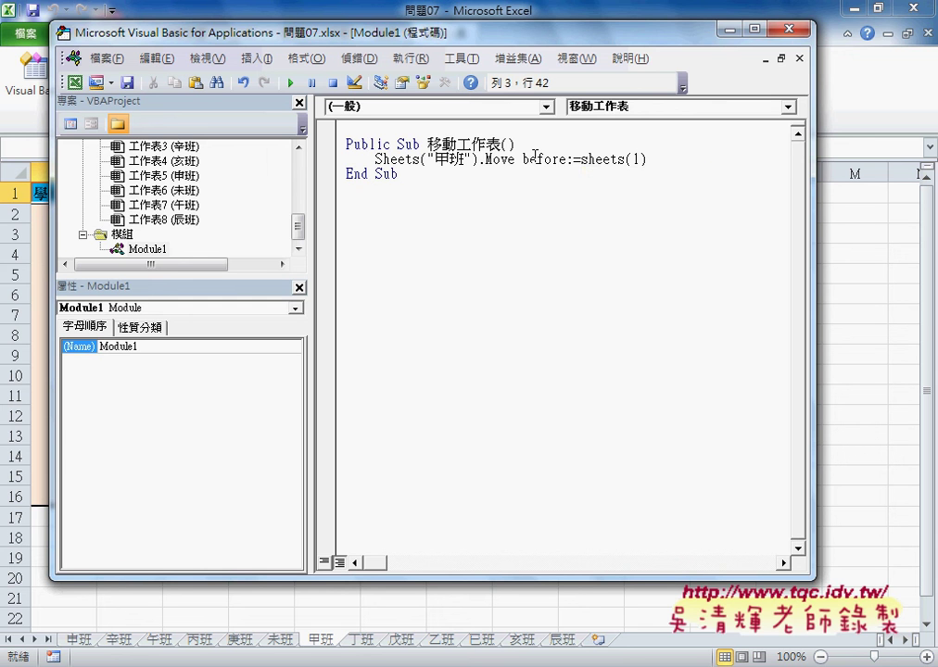
pyautogui.click(536, 183)
pyautogui.moveTo(648, 159); pyautogui.dragTo(374, 163)
pyautogui.hotkey('ctrl', 'c')
pyautogui.click(461, 163)
# Step through the macro to move 甲班 first, and paste a copy of its Move line below.
pyautogui.press('F8')
pyautogui.press('F8')
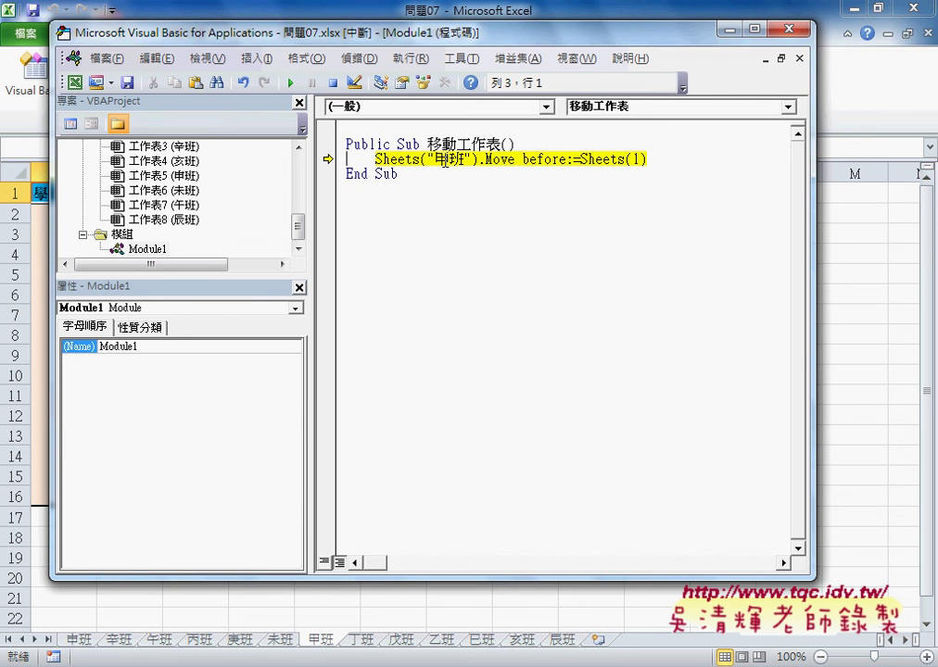
pyautogui.press('F8')
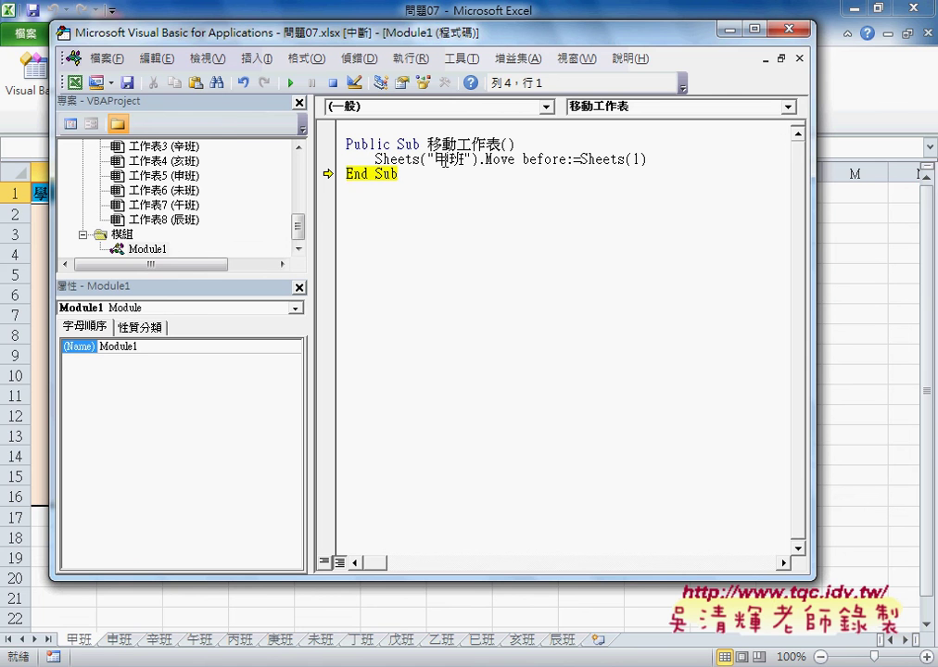
pyautogui.moveTo(655, 161); pyautogui.dragTo(377, 162)
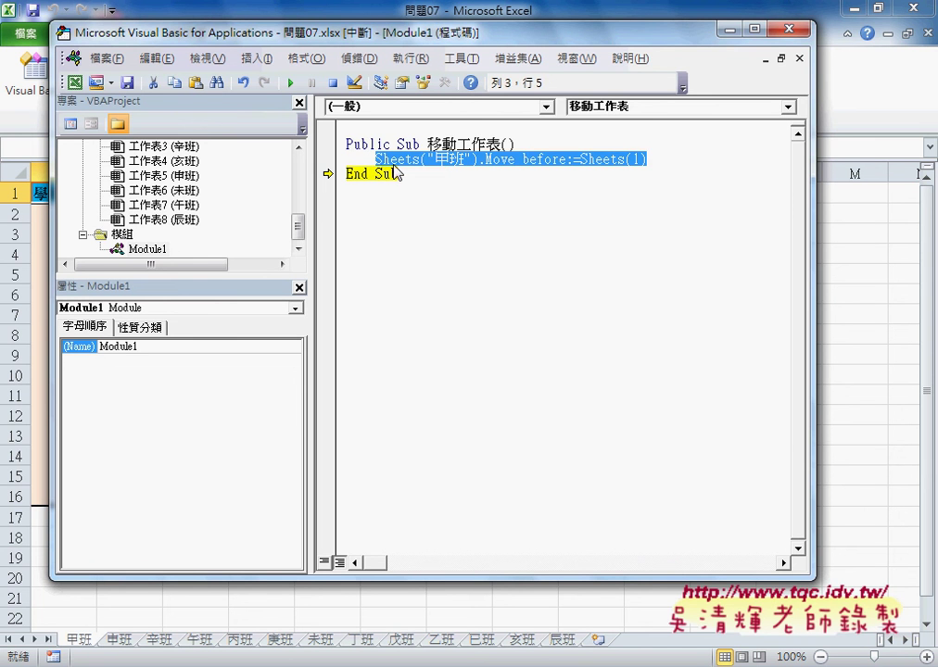
pyautogui.click(680, 161)
pyautogui.press('Return')
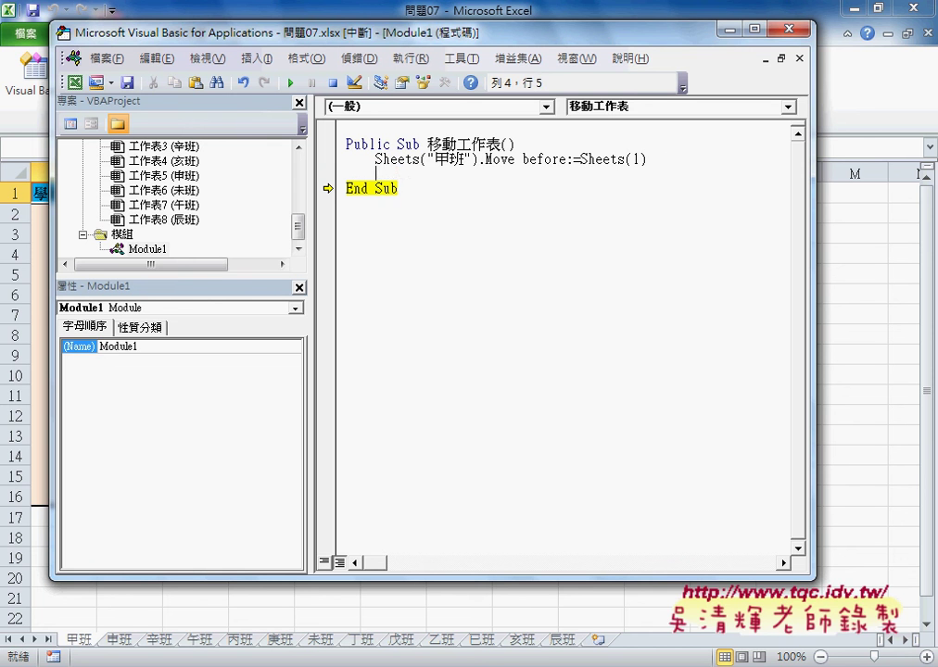
pyautogui.hotkey('ctrl', 'v')
# Change the copy to Sheets("乙班").Move before:=Sheets(2) and run it with F8.
pyautogui.moveTo(450, 175); pyautogui.dragTo(436, 175)
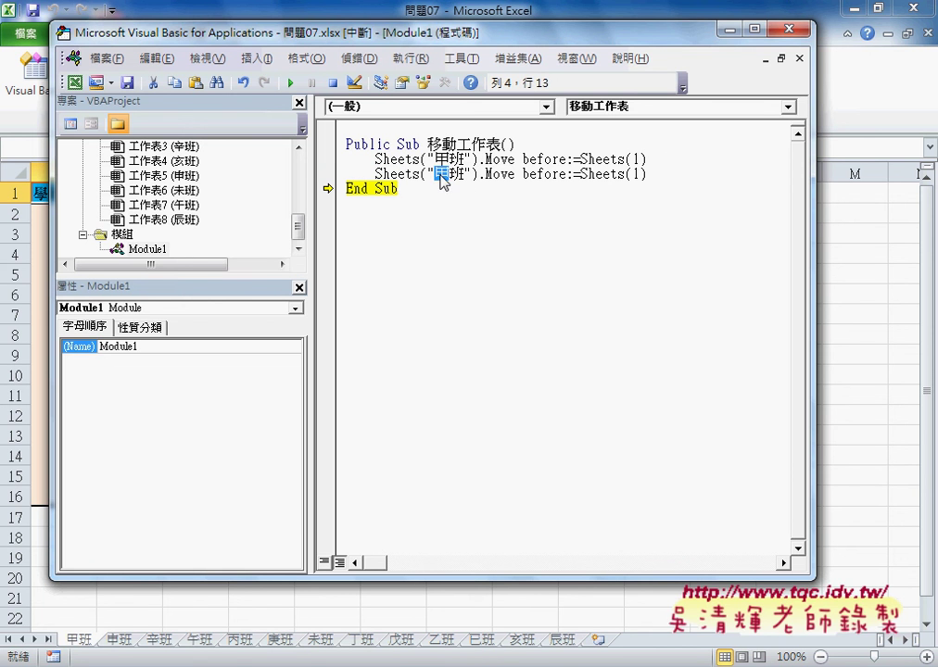
pyautogui.write('e')
pyautogui.press('BackSpace')
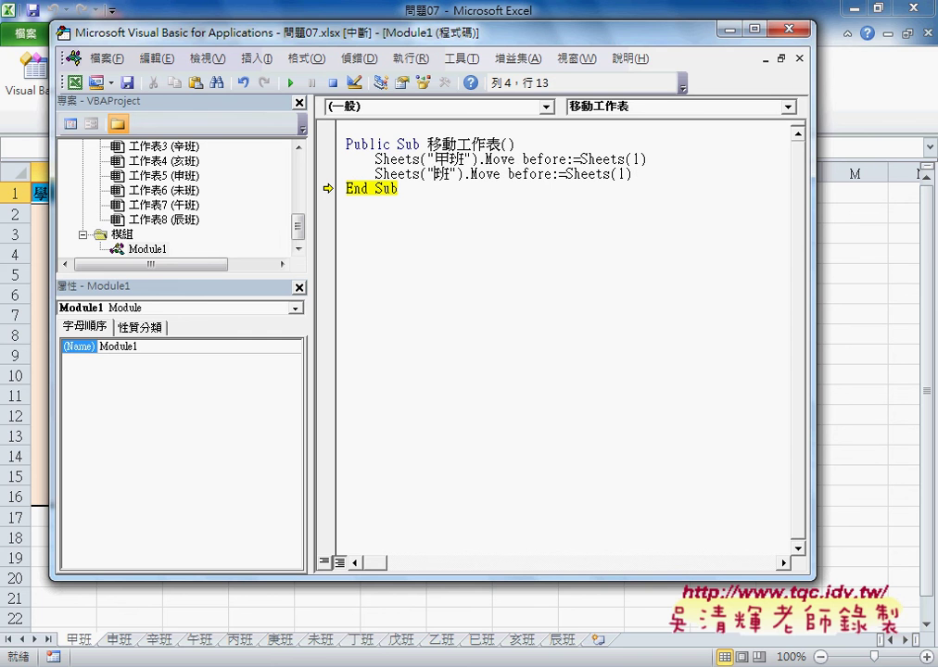
pyautogui.write('乙')
pyautogui.press('Down')
pyautogui.write('3班')
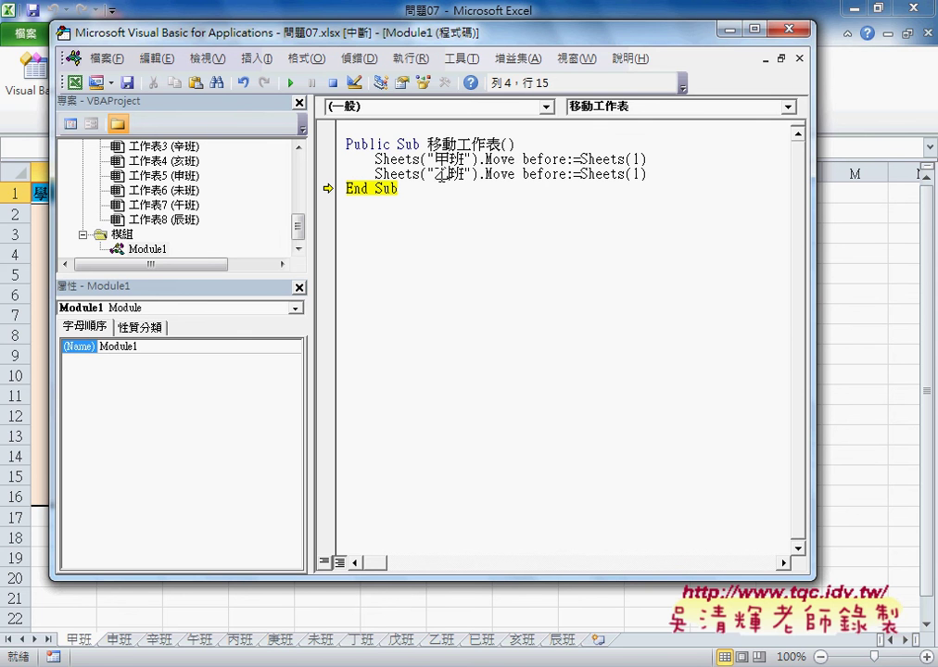
pyautogui.doubleClick(634, 174)
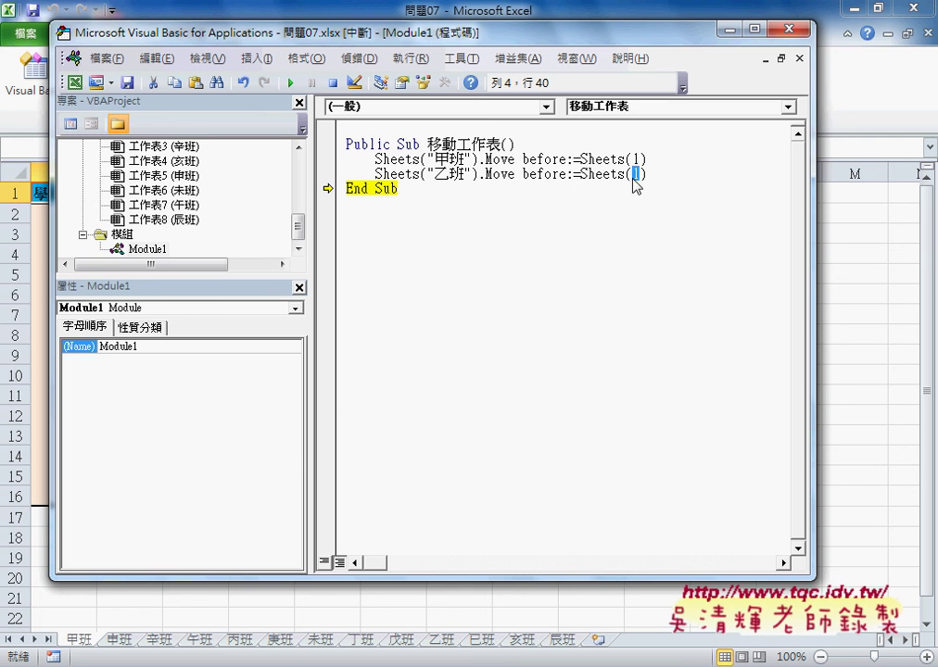
pyautogui.write('2')
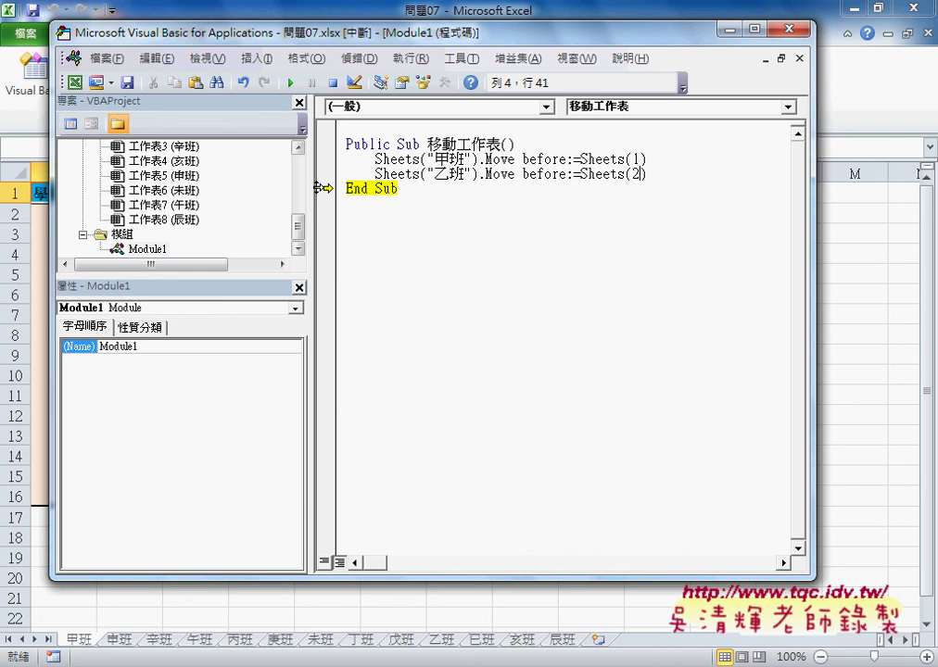
pyautogui.moveTo(327, 188); pyautogui.dragTo(323, 174)
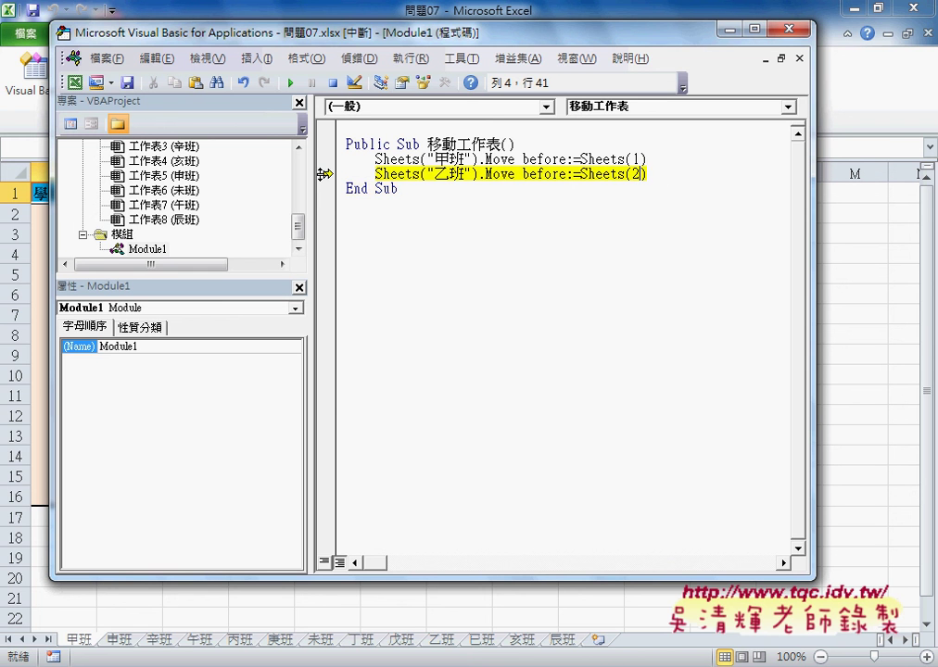
pyautogui.press('F8')
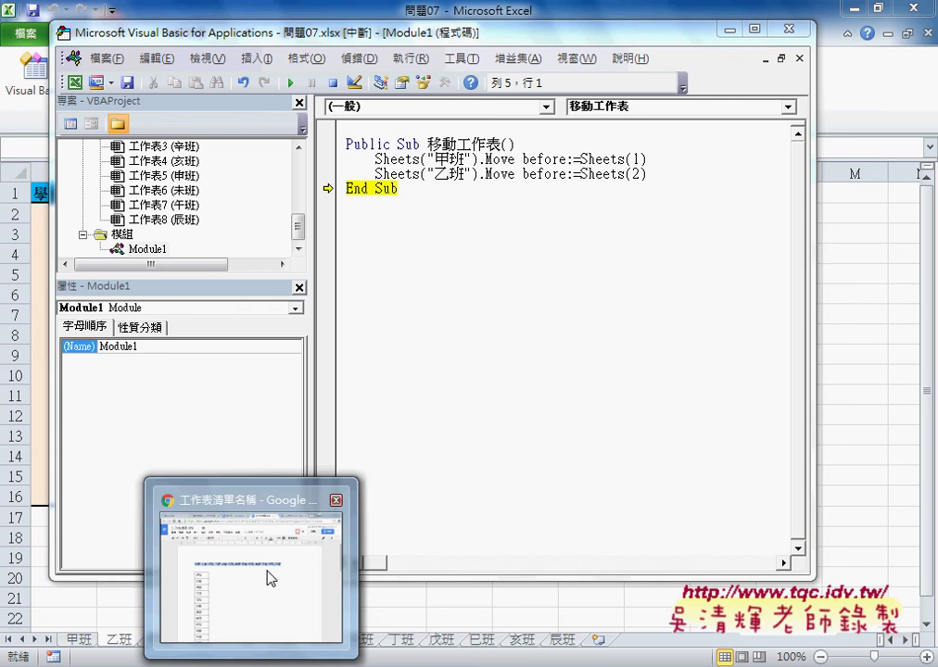
pyautogui.click(267, 575)
pyautogui.moveTo(242, 262); pyautogui.dragTo(667, 260)
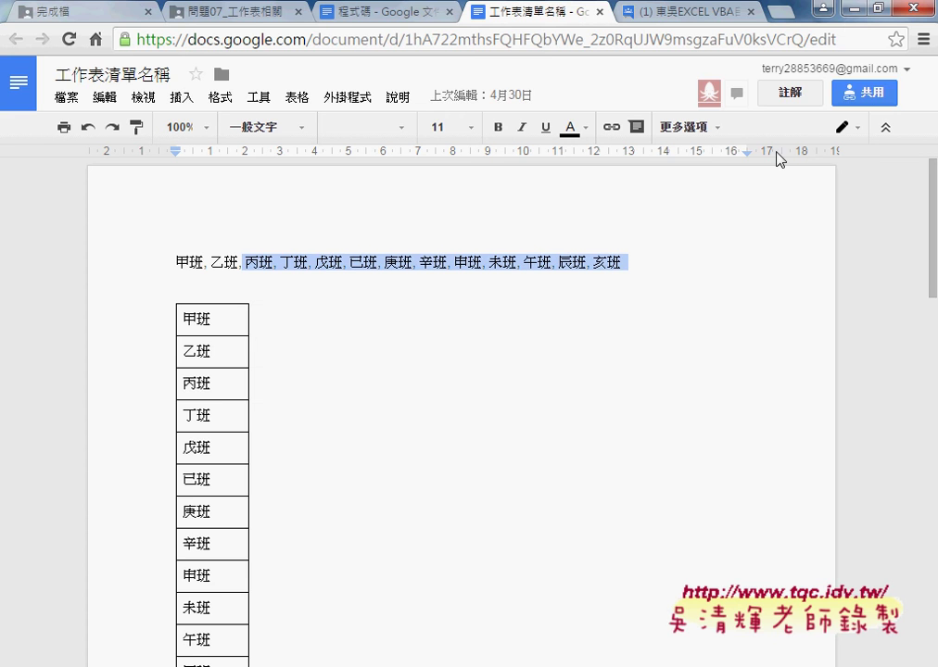
pyautogui.click(823, 8)
pyautogui.moveTo(649, 174); pyautogui.dragTo(334, 159)
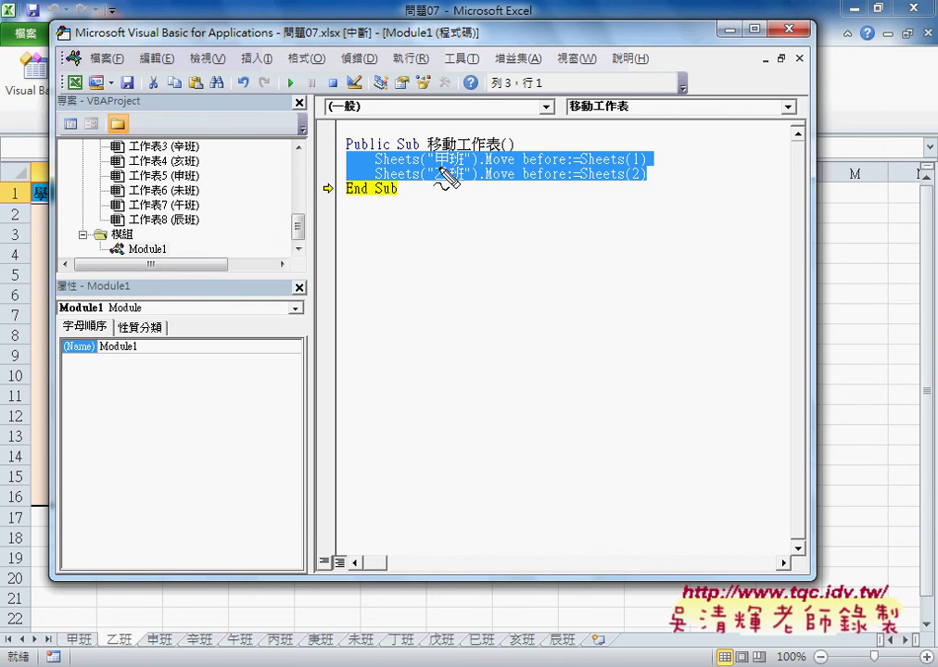
pyautogui.moveTo(437, 167); pyautogui.dragTo(463, 166)
pyautogui.moveTo(630, 167); pyautogui.dragTo(643, 167)
pyautogui.moveTo(439, 184); pyautogui.dragTo(461, 184)
pyautogui.moveTo(630, 182); pyautogui.dragTo(643, 183)
pyautogui.moveTo(470, 141); pyautogui.dragTo(481, 153)
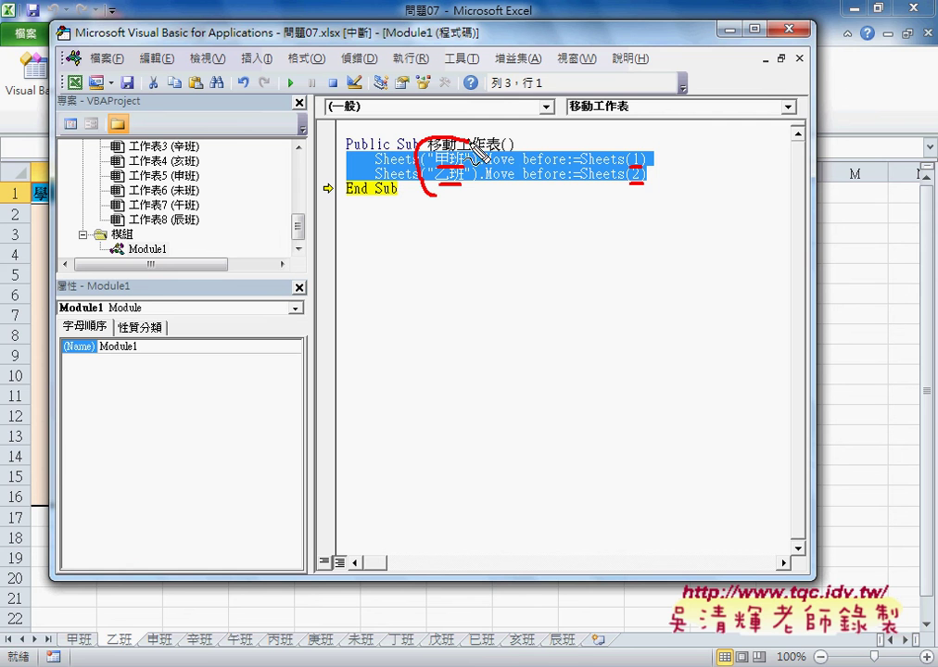
pyautogui.moveTo(700, 296)
pyautogui.mouseDown()
pyautogui.moveTo(700, 199)
pyautogui.moveTo(744, 146)
pyautogui.moveTo(746, 297)
pyautogui.moveTo(715, 320)
pyautogui.mouseUp()
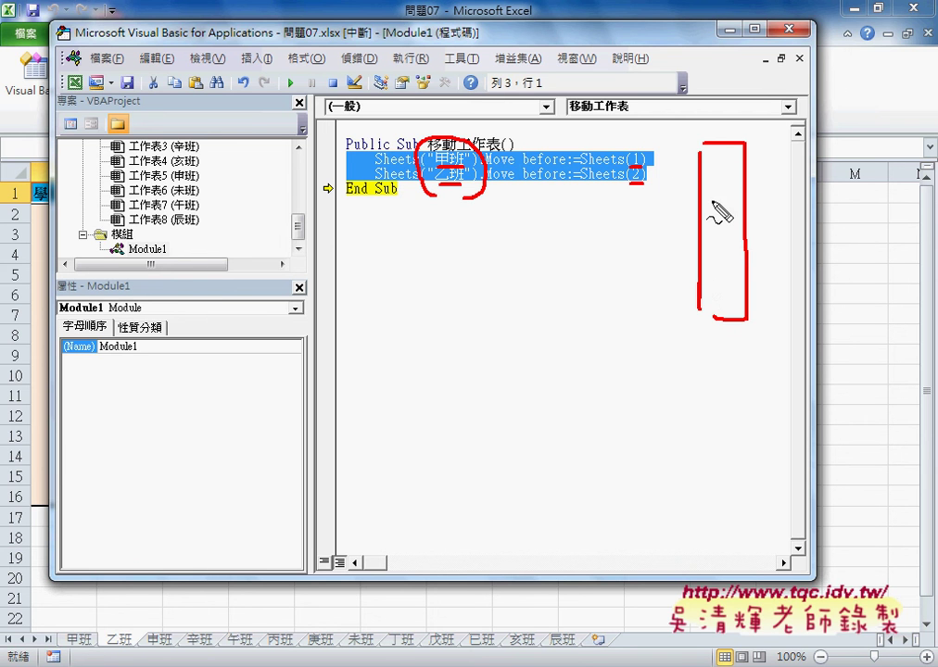
pyautogui.moveTo(704, 167)
pyautogui.mouseDown()
pyautogui.moveTo(730, 167)
pyautogui.moveTo(730, 191)
pyautogui.mouseUp()
pyautogui.moveTo(704, 213)
pyautogui.mouseDown()
pyautogui.moveTo(728, 213)
pyautogui.moveTo(736, 251)
pyautogui.mouseUp()
pyautogui.moveTo(706, 278); pyautogui.dragTo(732, 278)
pyautogui.moveTo(704, 296); pyautogui.dragTo(734, 296)
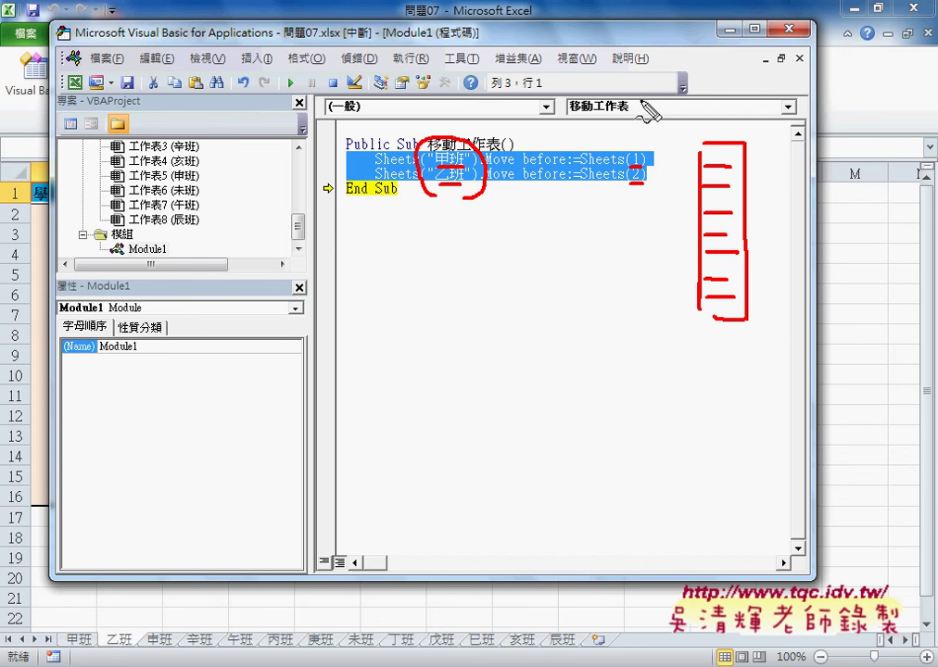
pyautogui.moveTo(641, 102)
pyautogui.mouseDown()
pyautogui.moveTo(706, 135)
pyautogui.moveTo(732, 118)
pyautogui.moveTo(734, 169)
pyautogui.mouseUp()
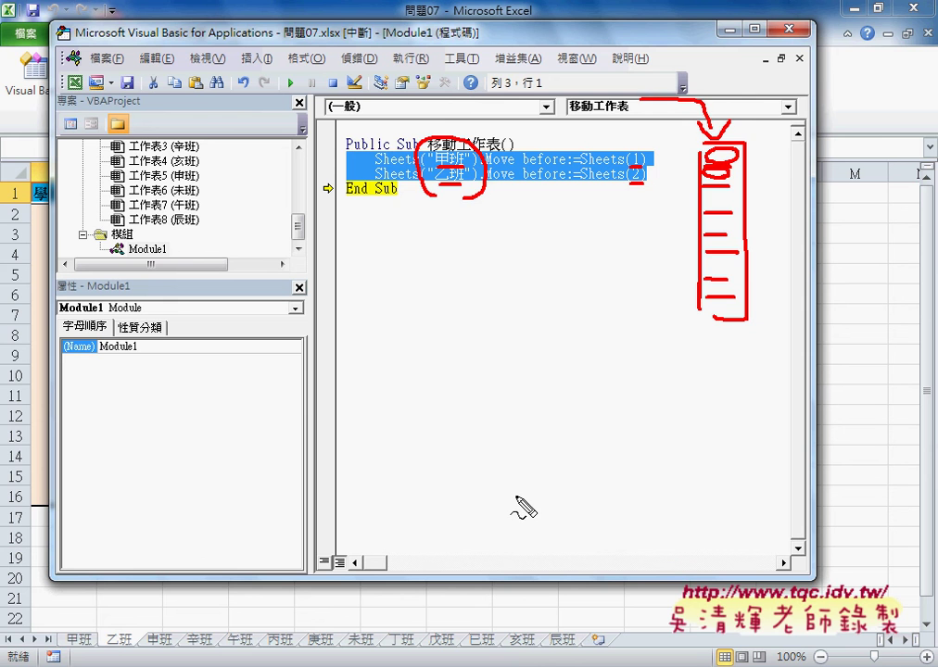
pyautogui.press('Escape')
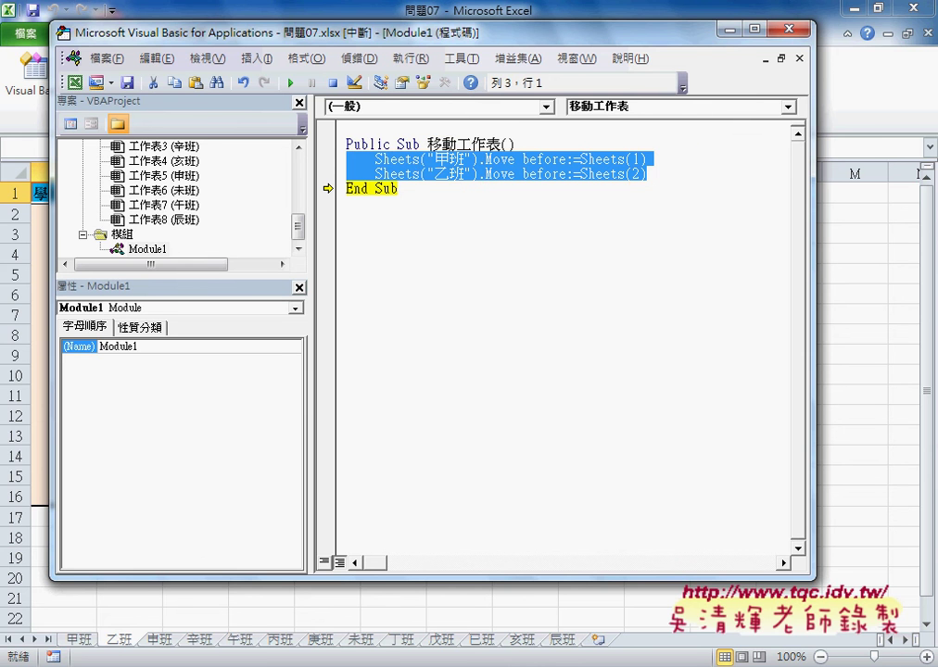
pyautogui.hotkey('alt', 'Tab')
pyautogui.scroll(-1, 342, 417)
pyautogui.moveTo(190, 227); pyautogui.dragTo(199, 630)
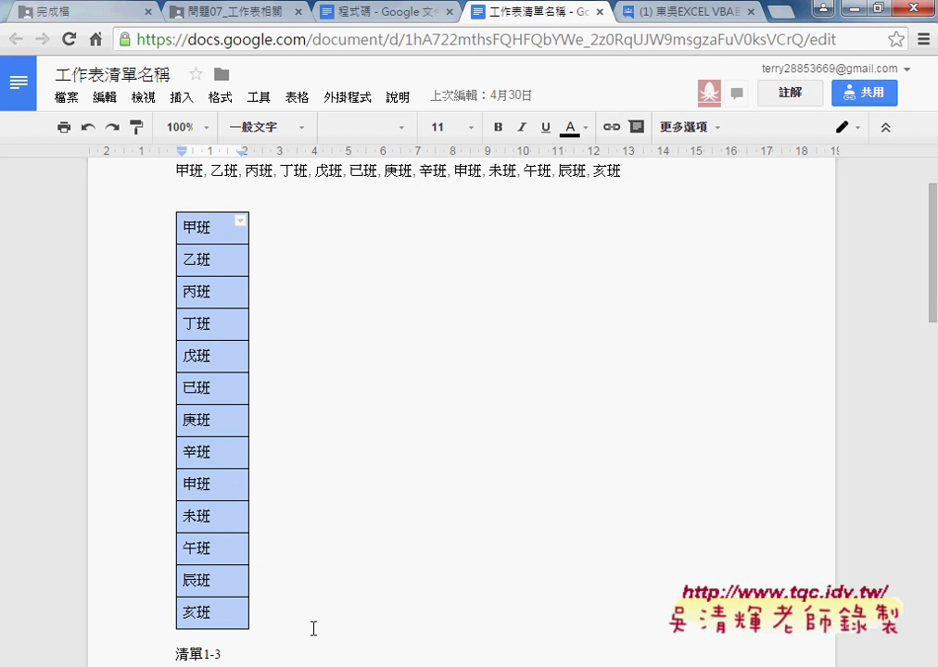
pyautogui.moveTo(484, 627)
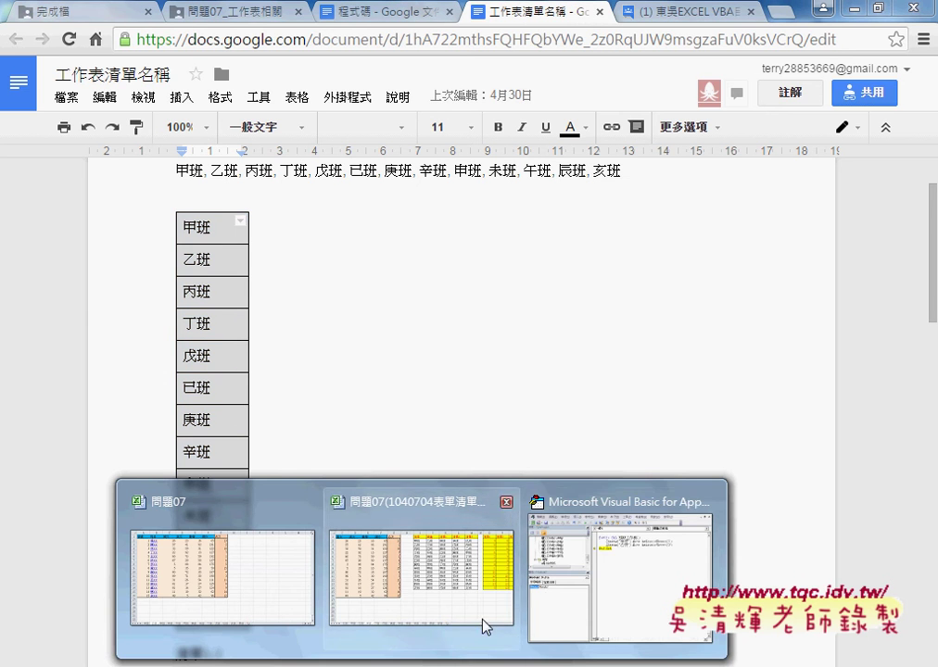
pyautogui.click(551, 604)
pyautogui.click(521, 160)
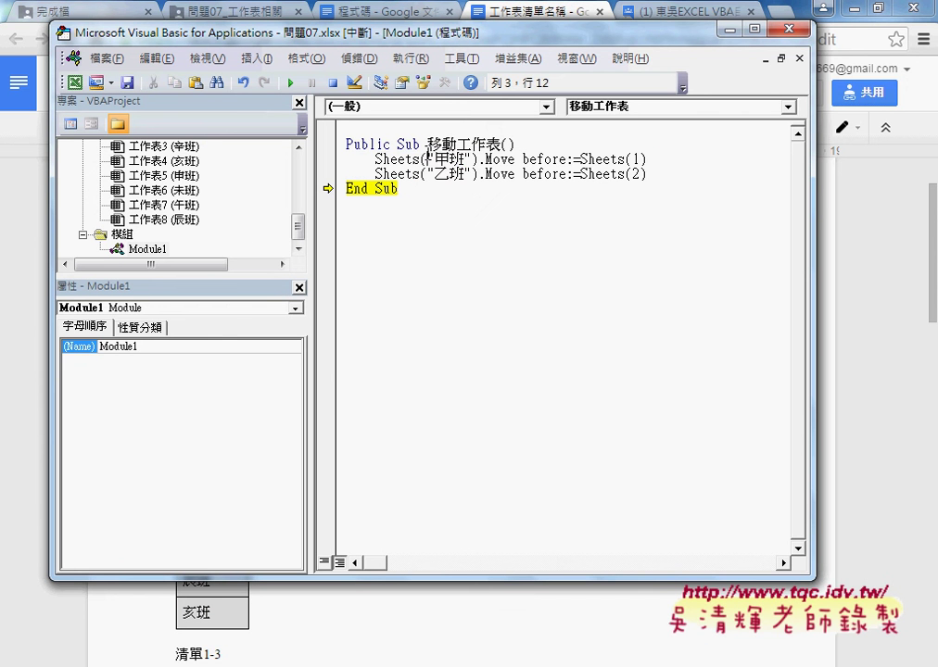
pyautogui.moveTo(426, 159); pyautogui.dragTo(471, 159)
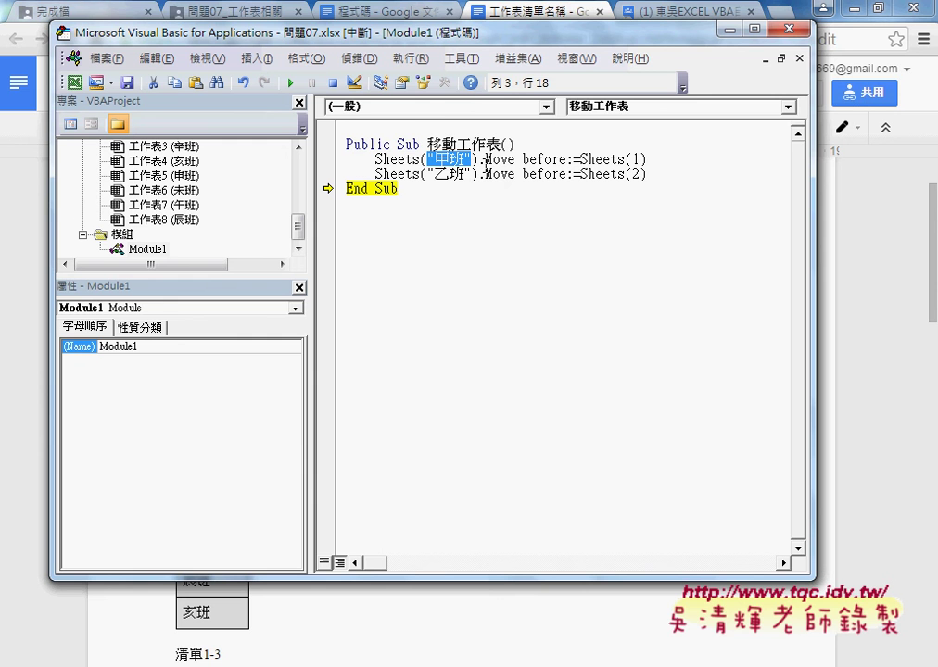